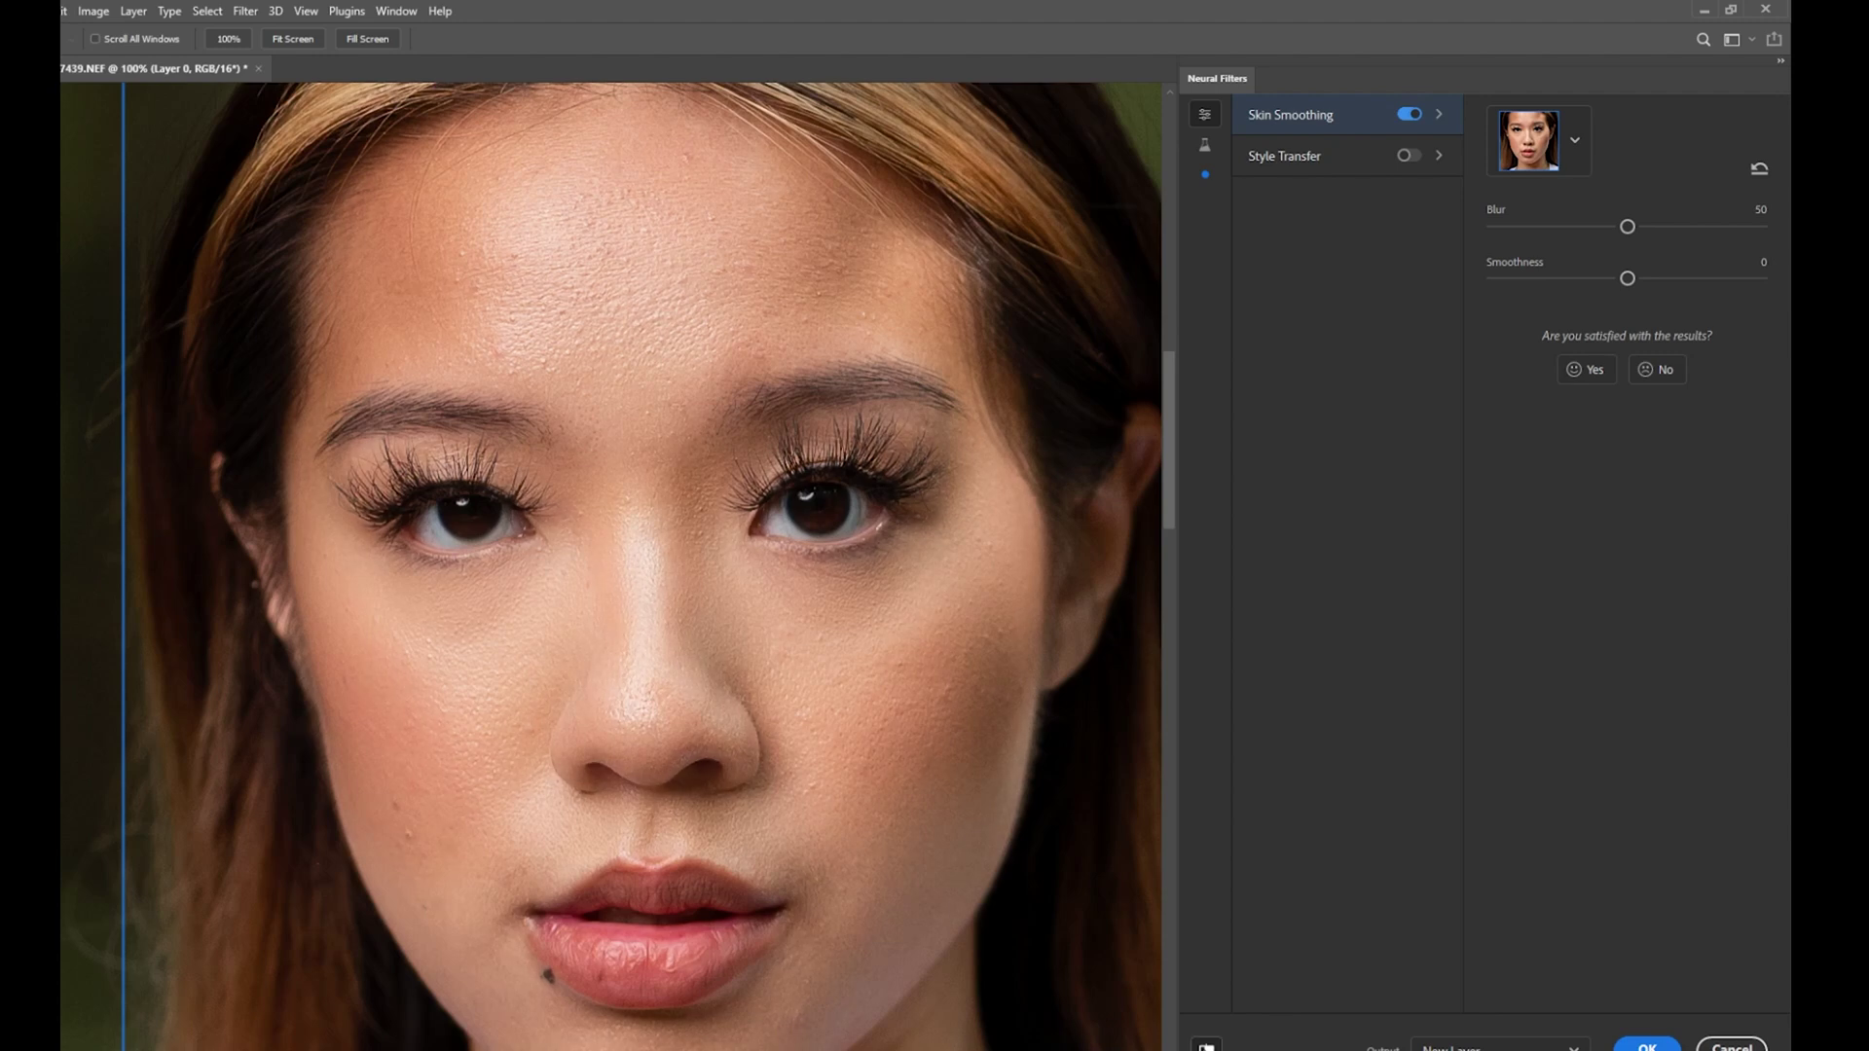
Toggle the preview to compare the portrait with and without Skin Smoothing
{"action": "left_click", "coordinate": [1207, 1046]}
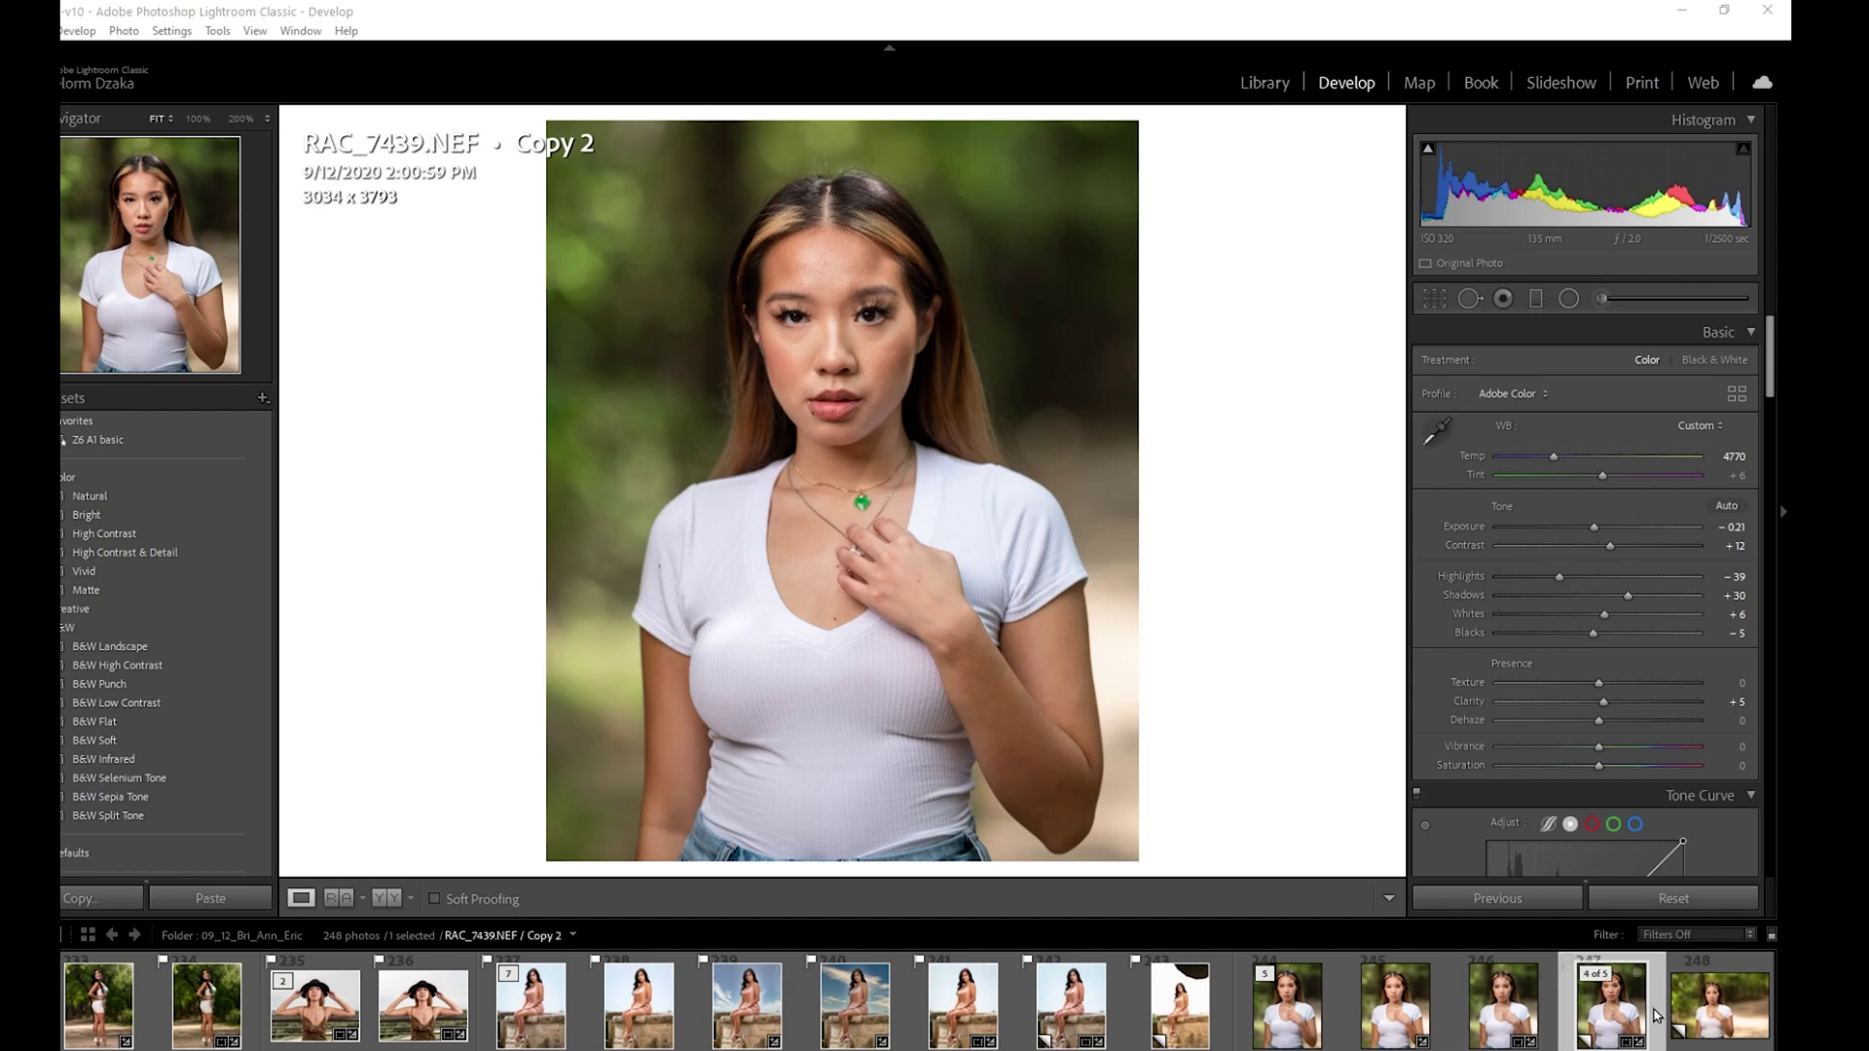
Compare Copy 1 and Copy 2 of RAC_7439.NEF, and examine the forehead skin of Copy 2 up close
{"action": "left_click", "coordinate": [1702, 1029]}
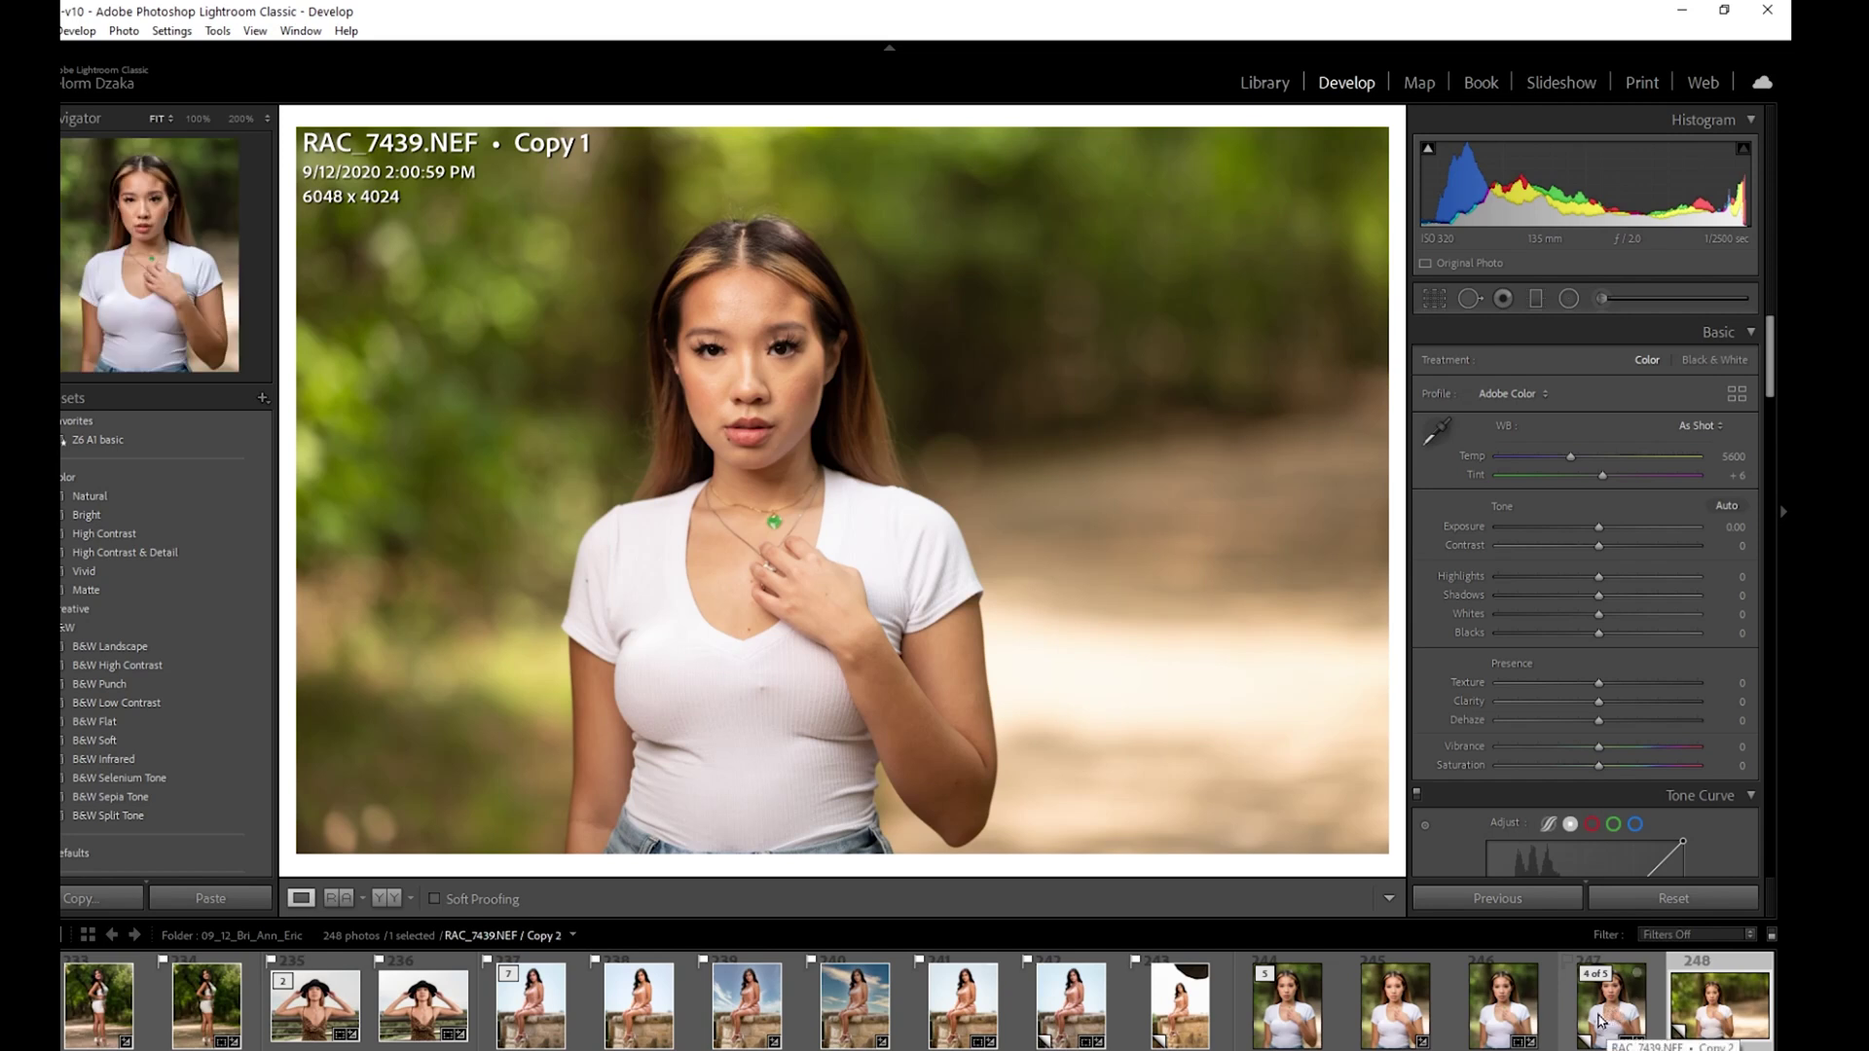
{"action": "left_click", "coordinate": [1608, 1012]}
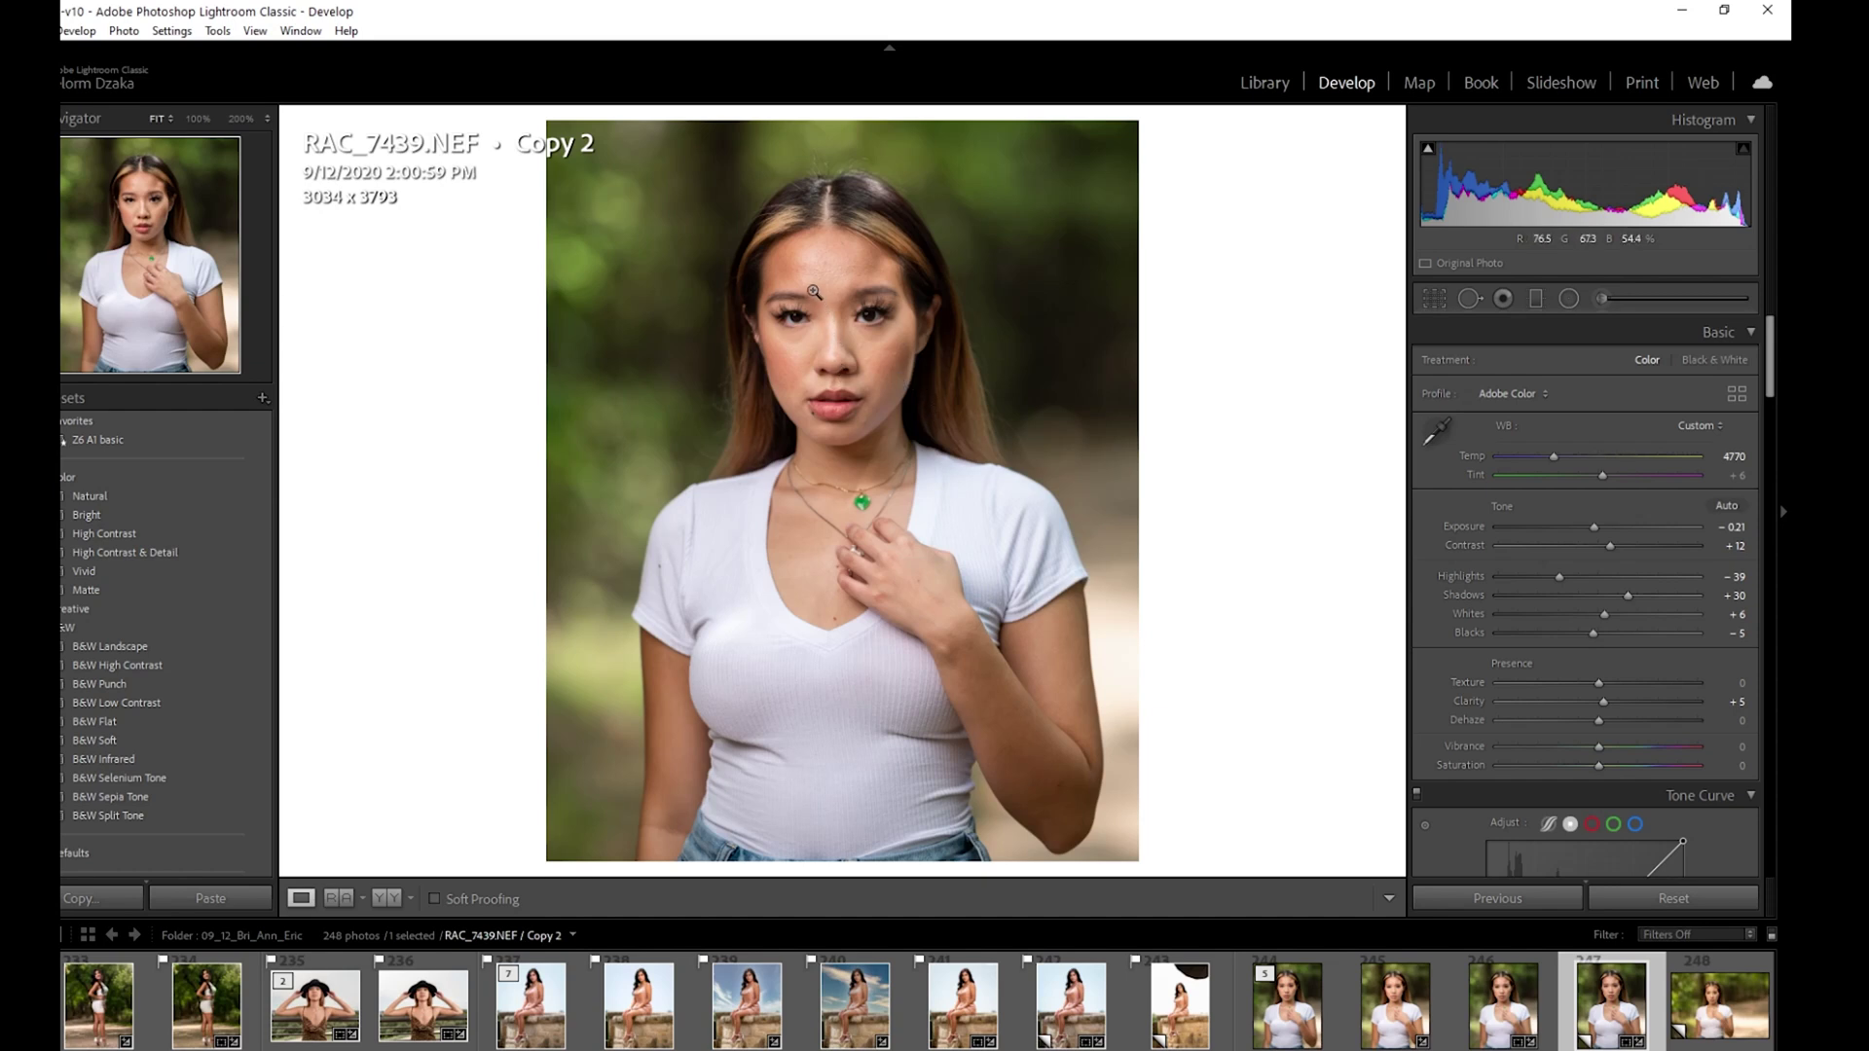
{"action": "left_click", "coordinate": [818, 294]}
{"action": "left_click_drag", "start_coordinate": [909, 312], "coordinate": [905, 427]}
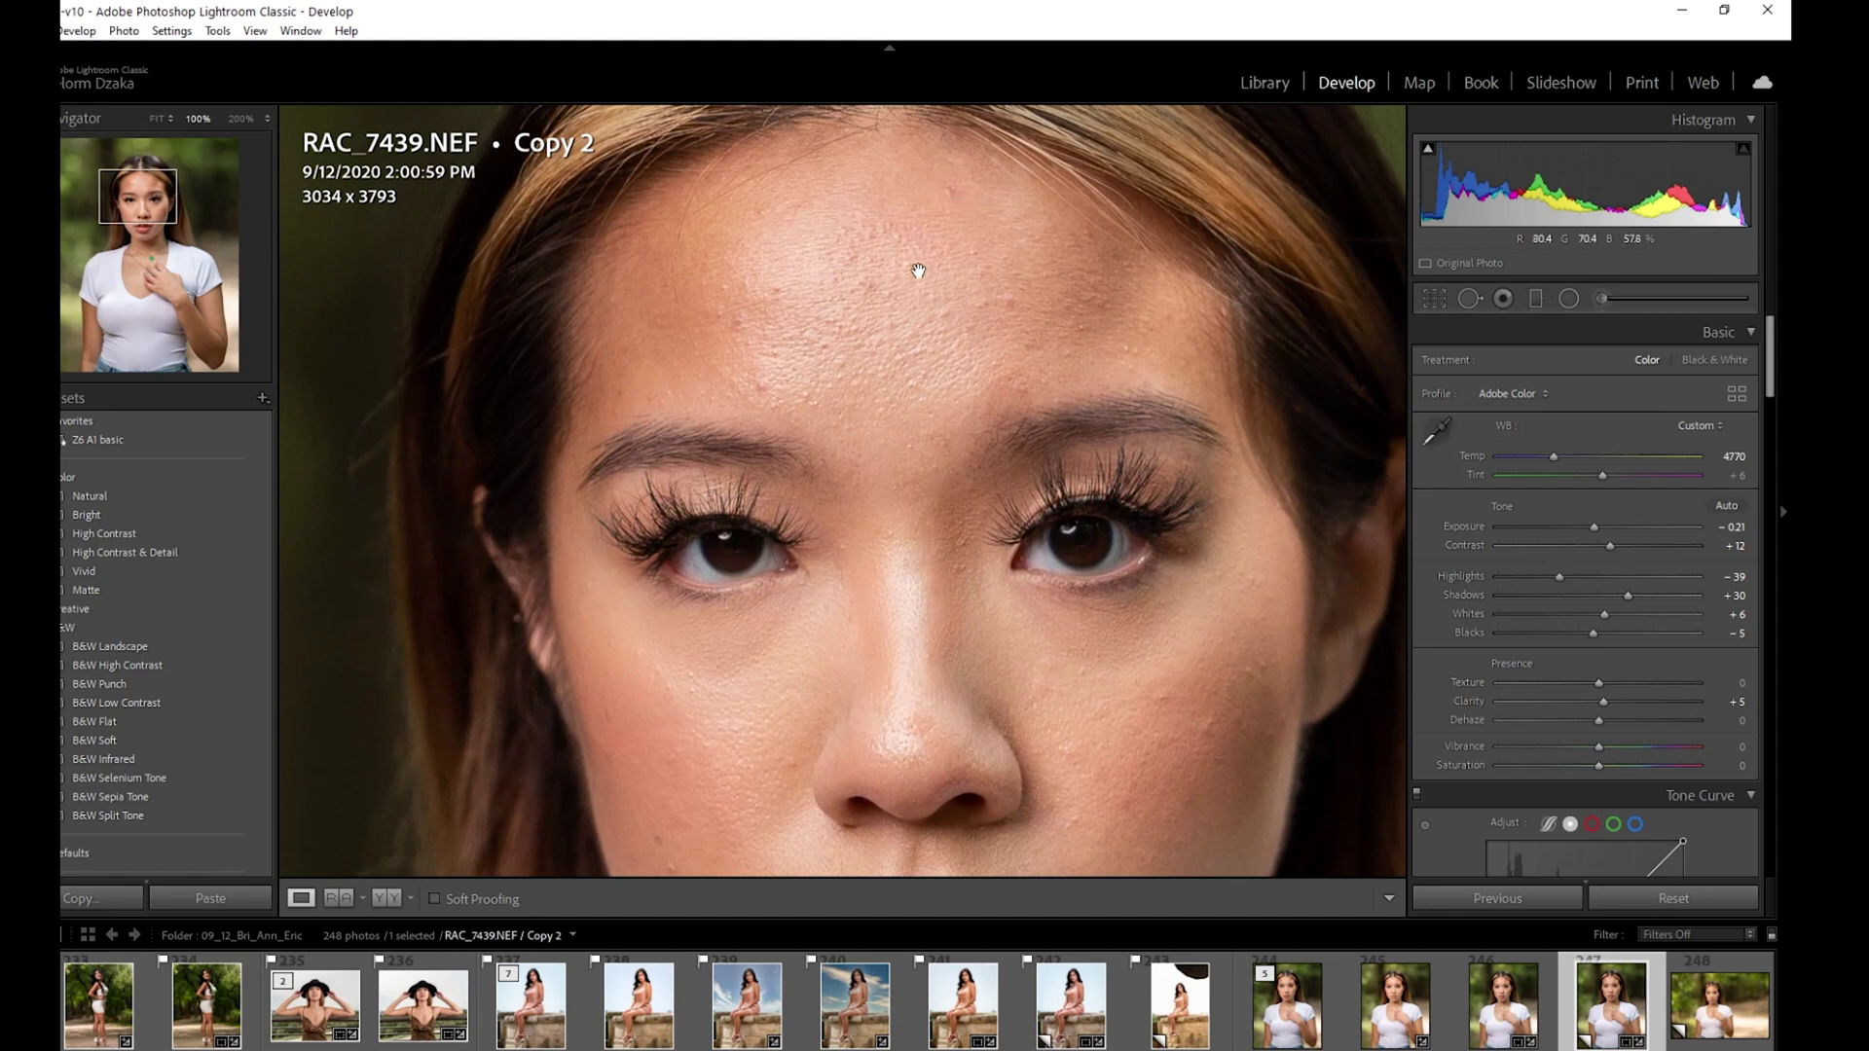
{"action": "left_click_drag", "start_coordinate": [807, 352], "coordinate": [822, 405]}
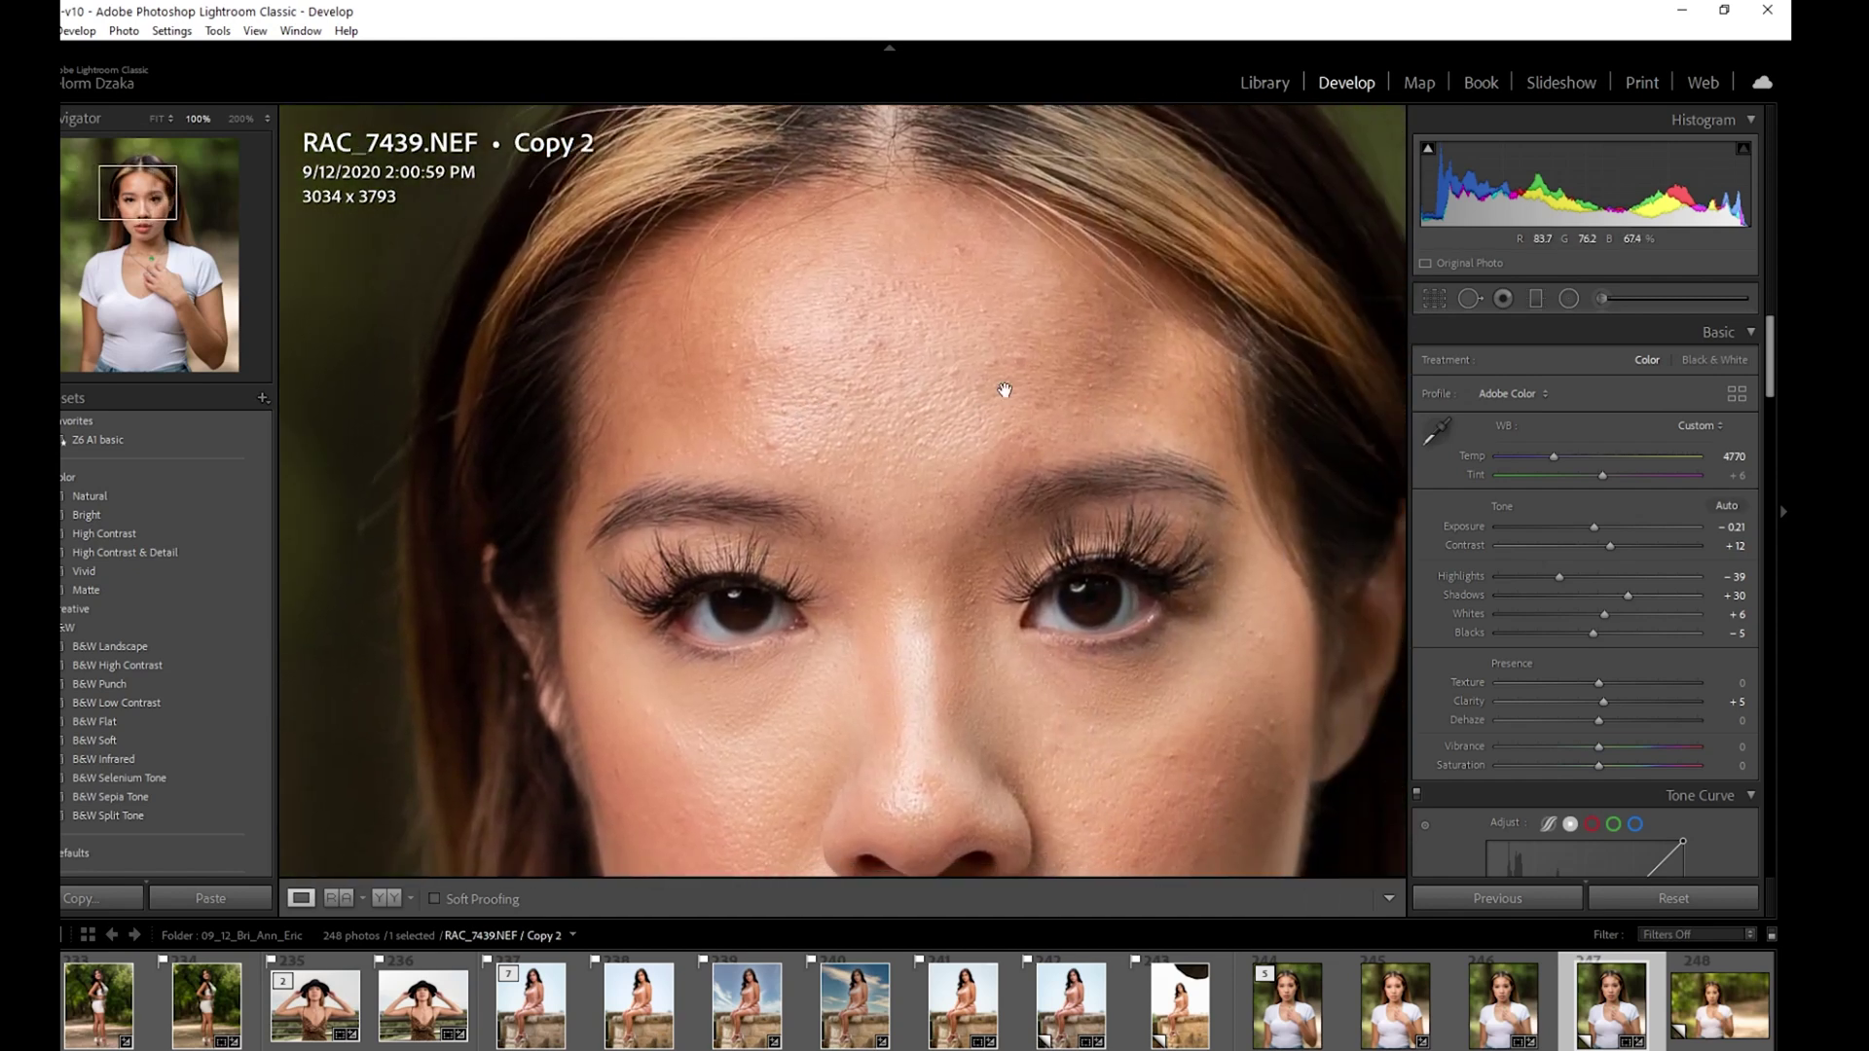
{"action": "left_click", "coordinate": [1469, 299]}
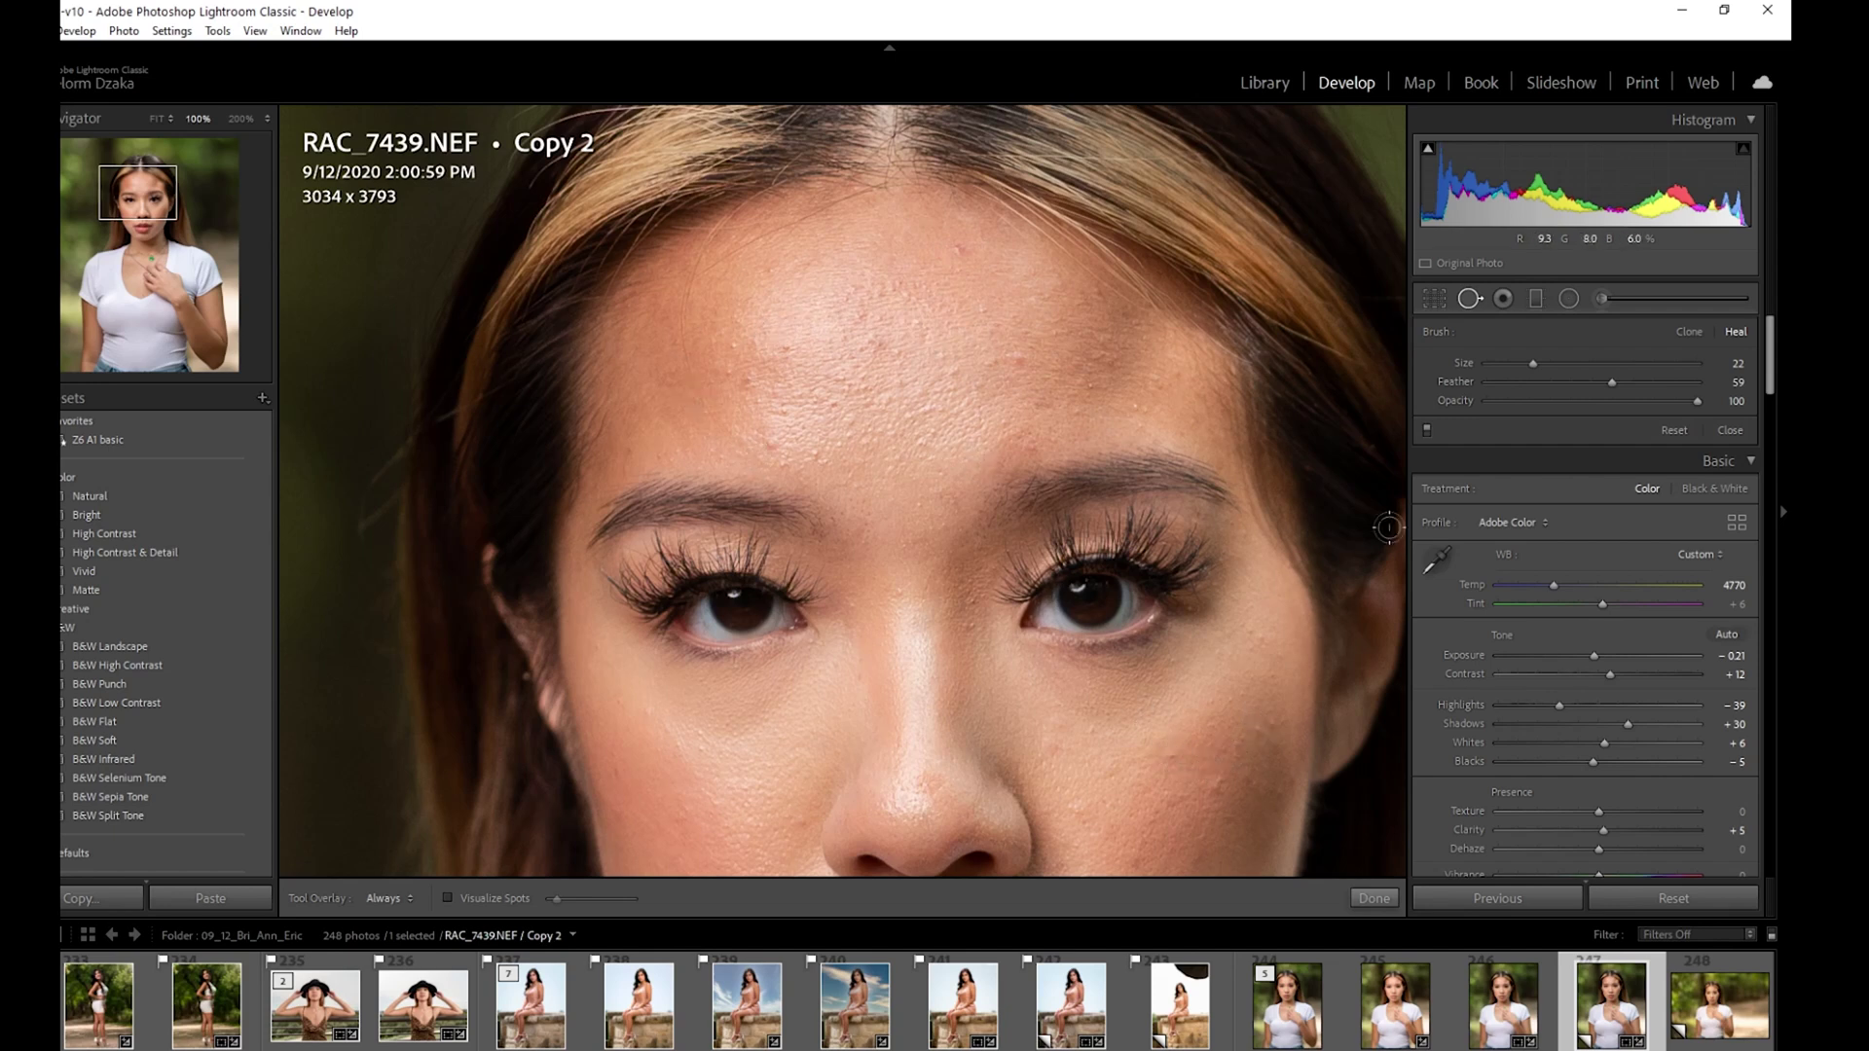
{"action": "left_click", "coordinate": [1470, 298]}
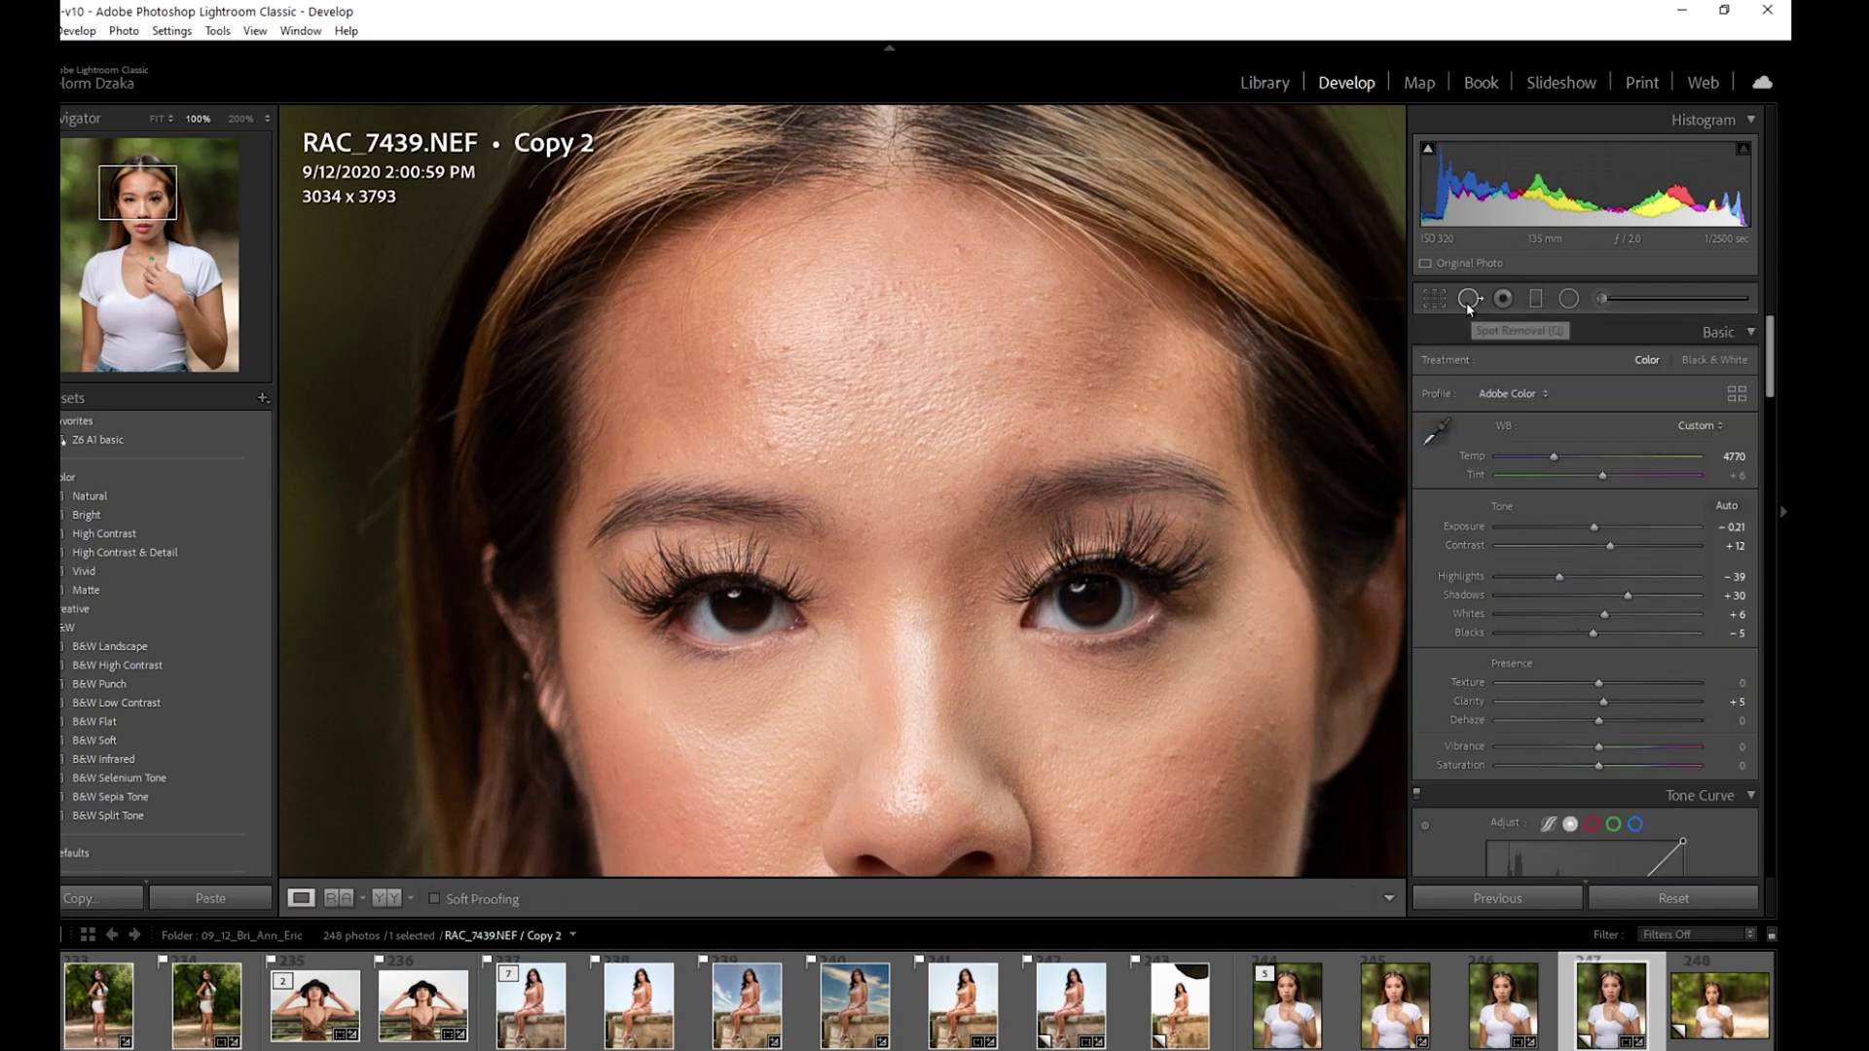
{"action": "left_click", "coordinate": [930, 357]}
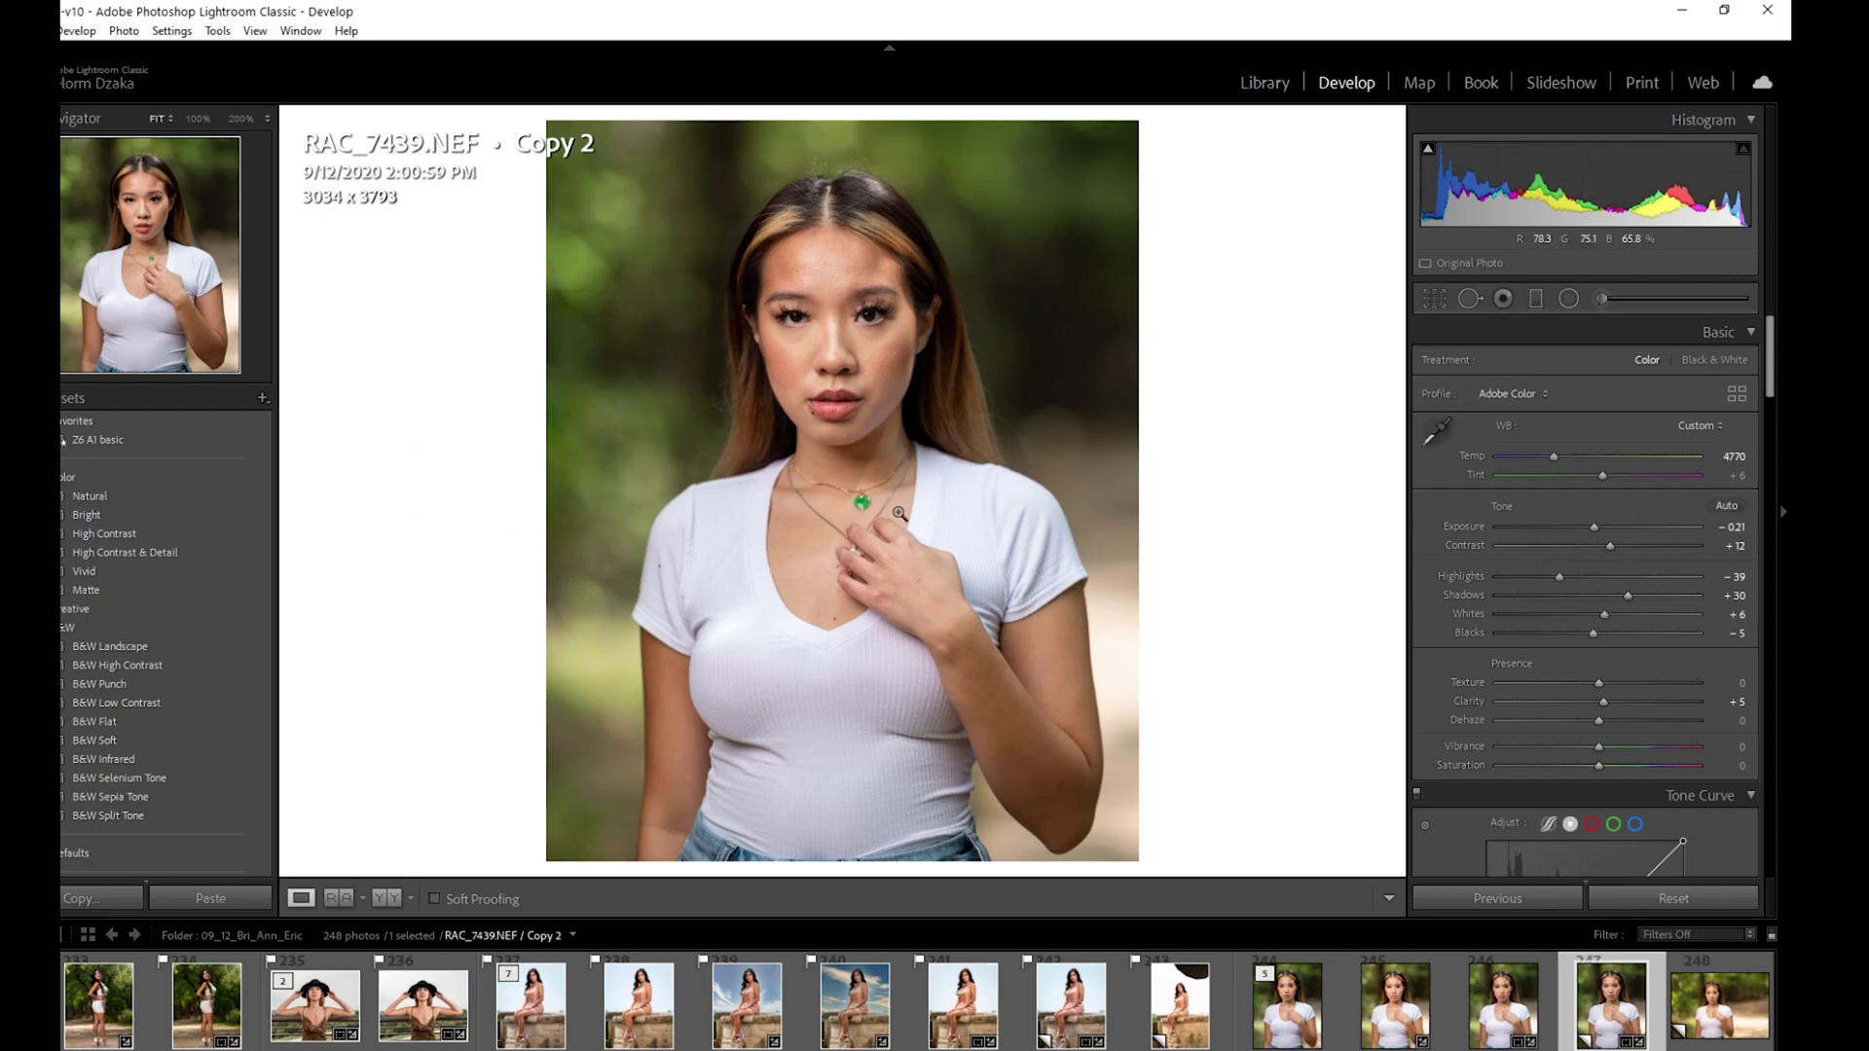
Open Copy 2 of RAC_7439.NEF in Adobe Photoshop 2021 for editing
{"action": "right_click", "coordinate": [904, 385]}
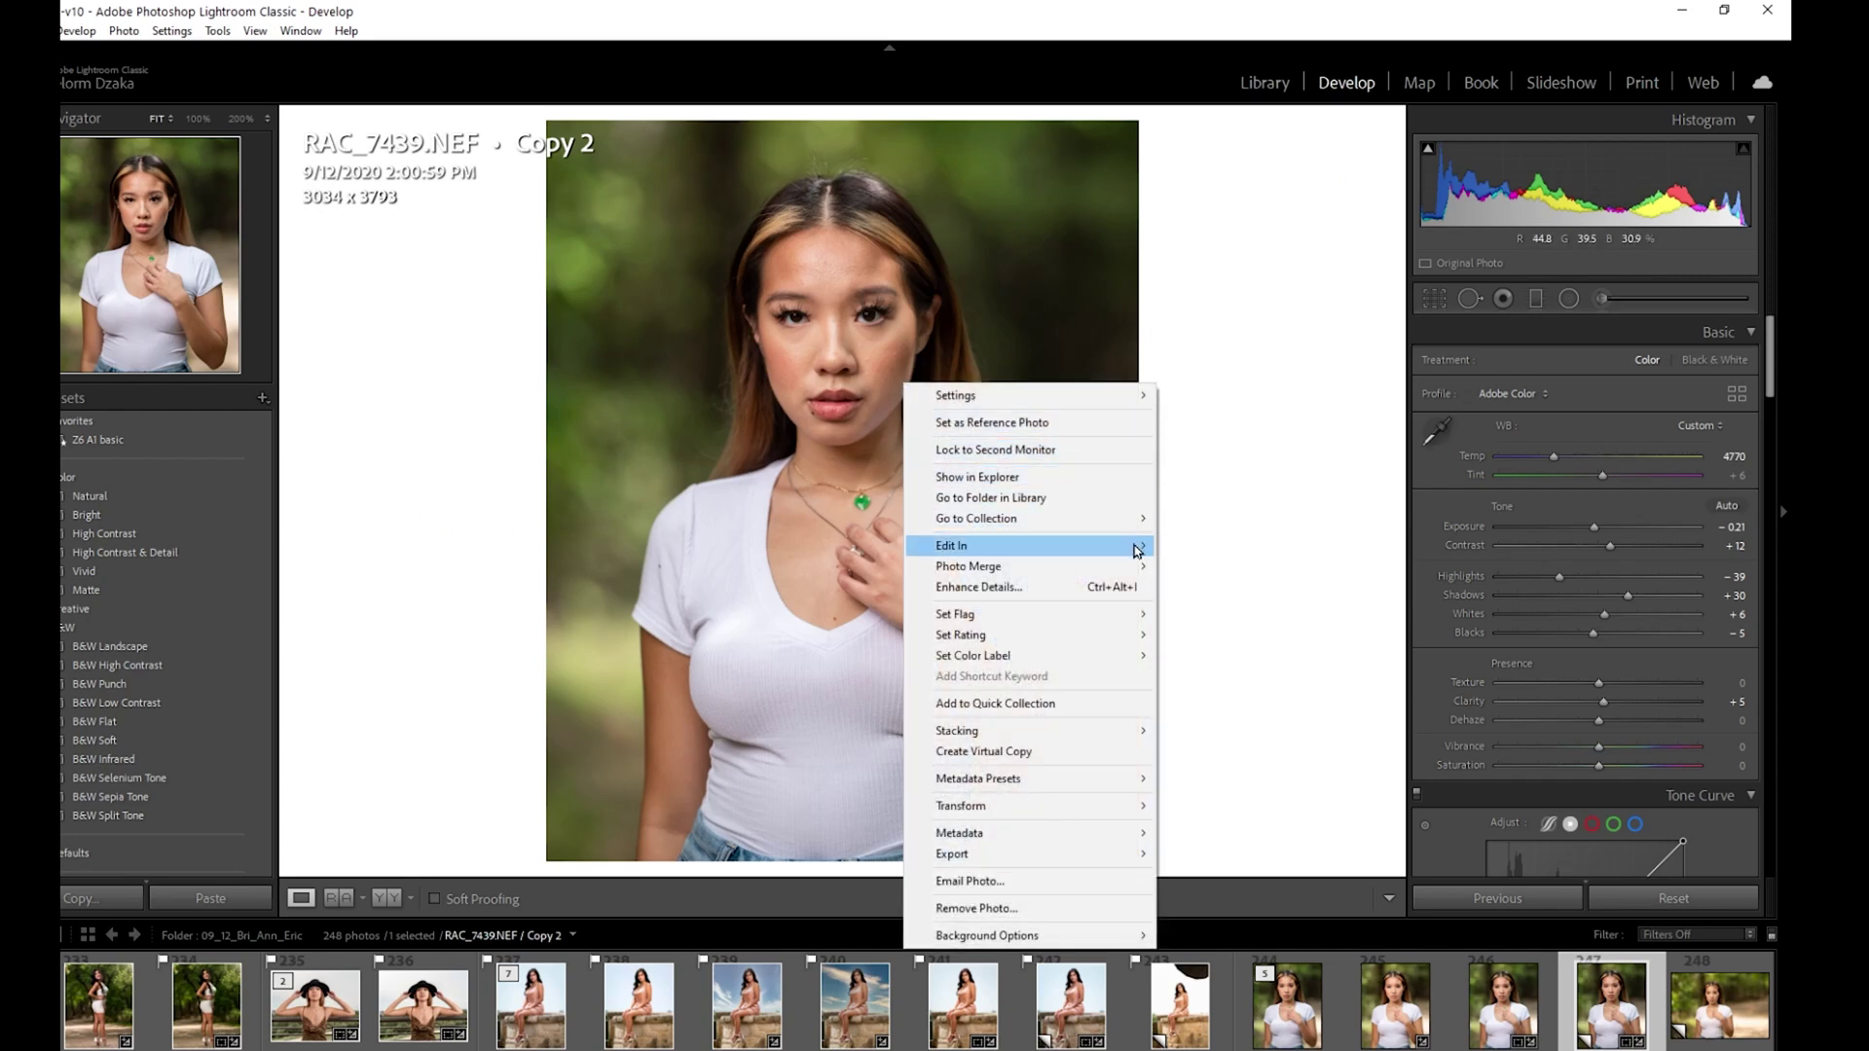
{"action": "mouse_move", "coordinate": [1132, 544]}
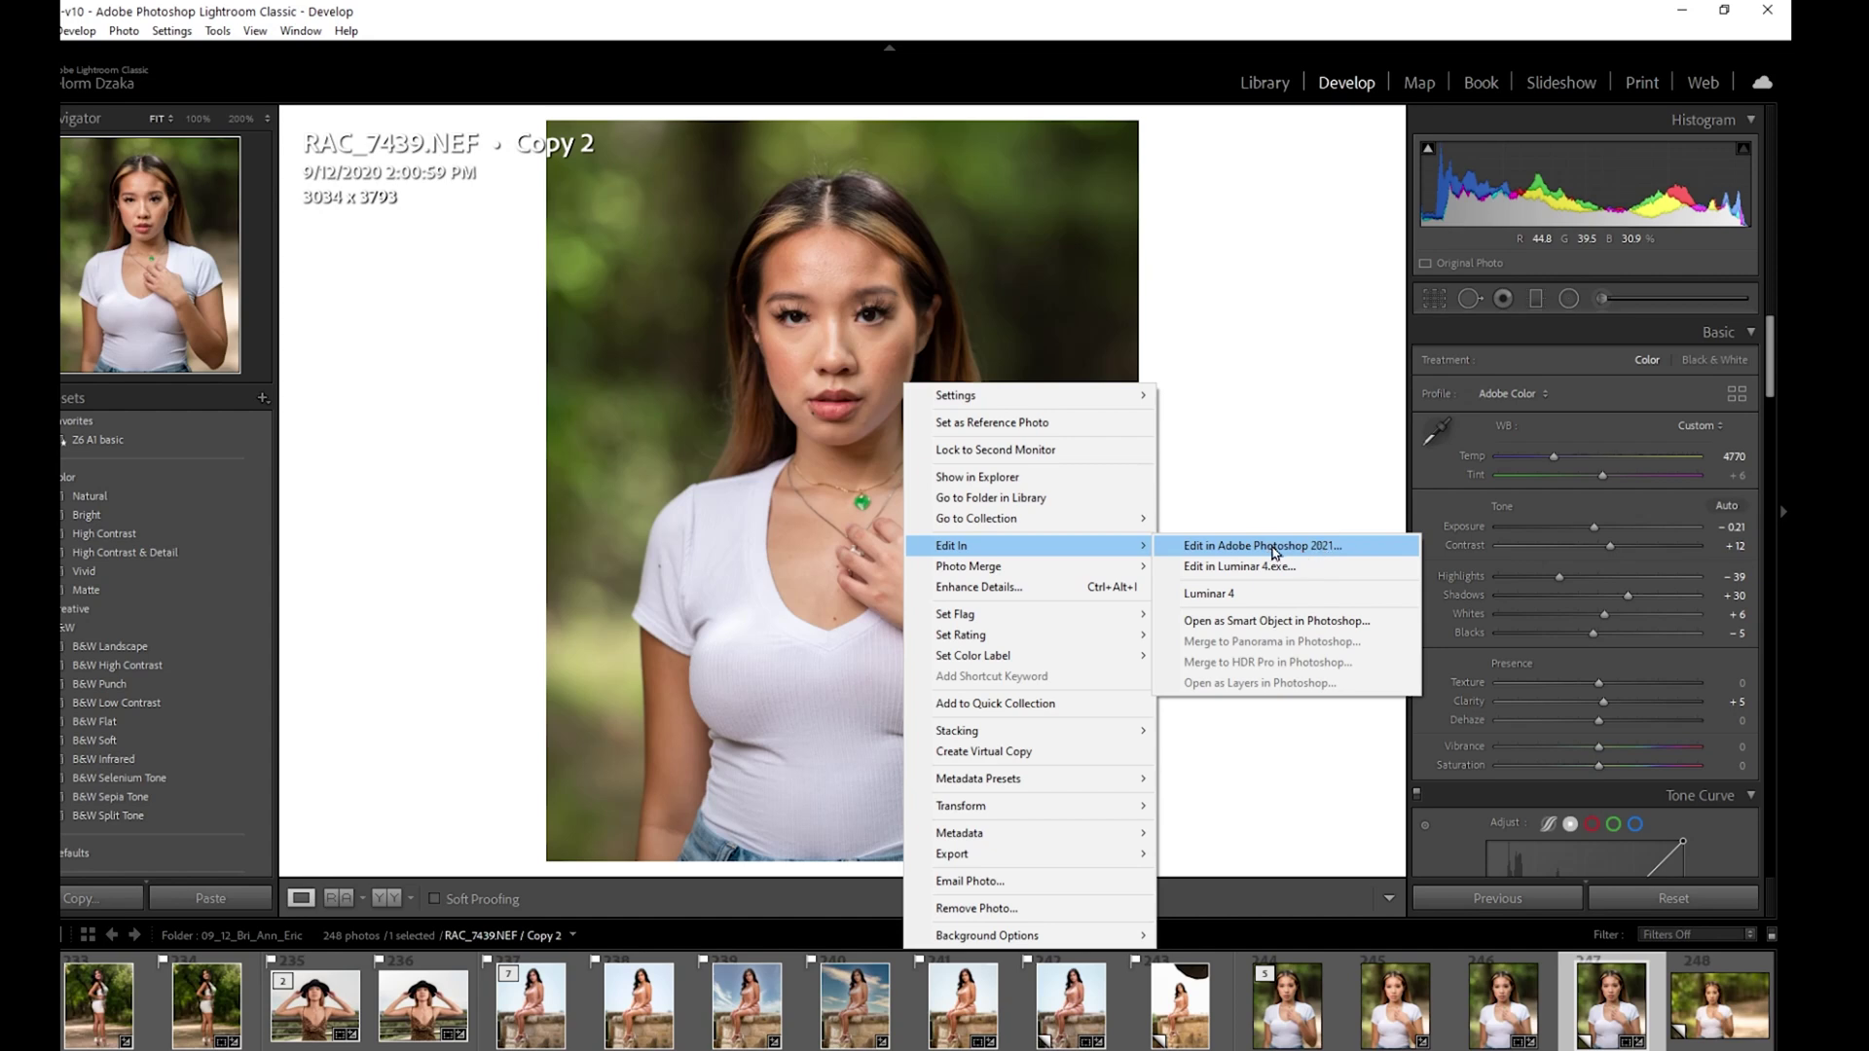
{"action": "left_click", "coordinate": [1275, 548]}
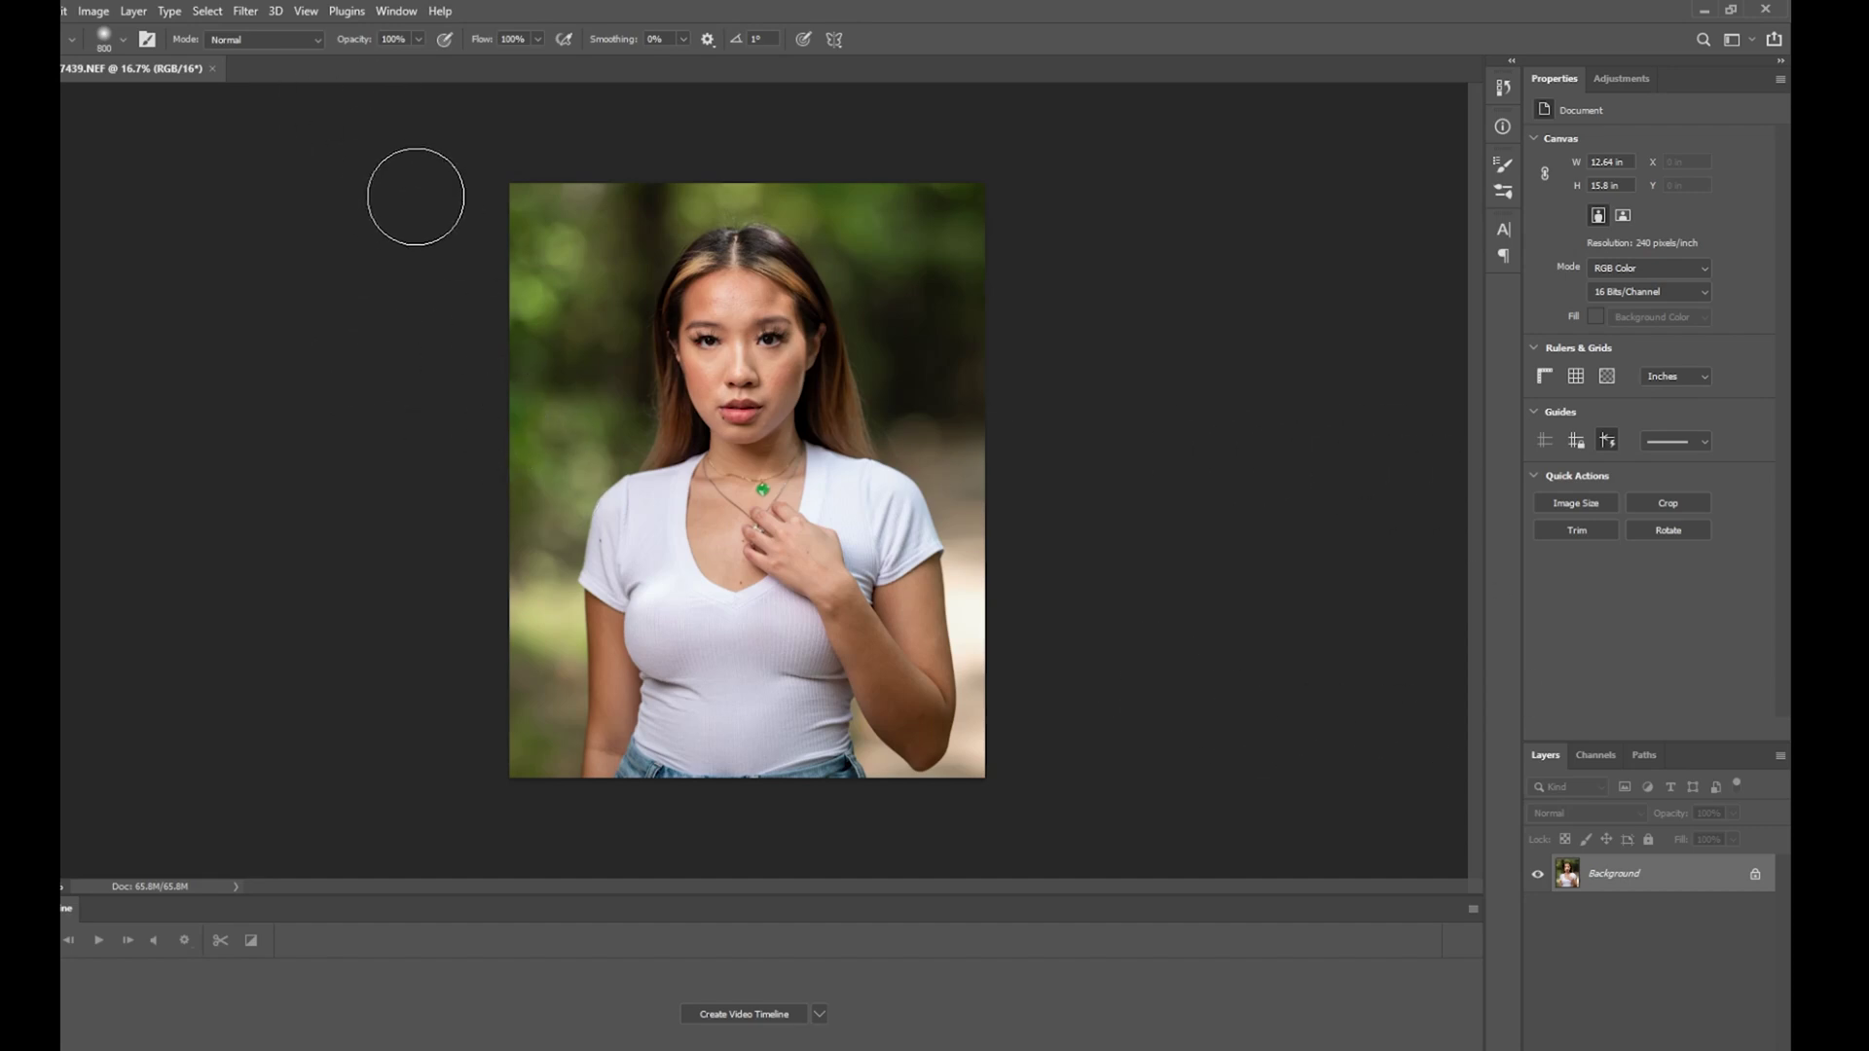
Open Neural Filters for the portrait and turn on Skin Smoothing for the face
{"action": "left_click", "coordinate": [244, 11]}
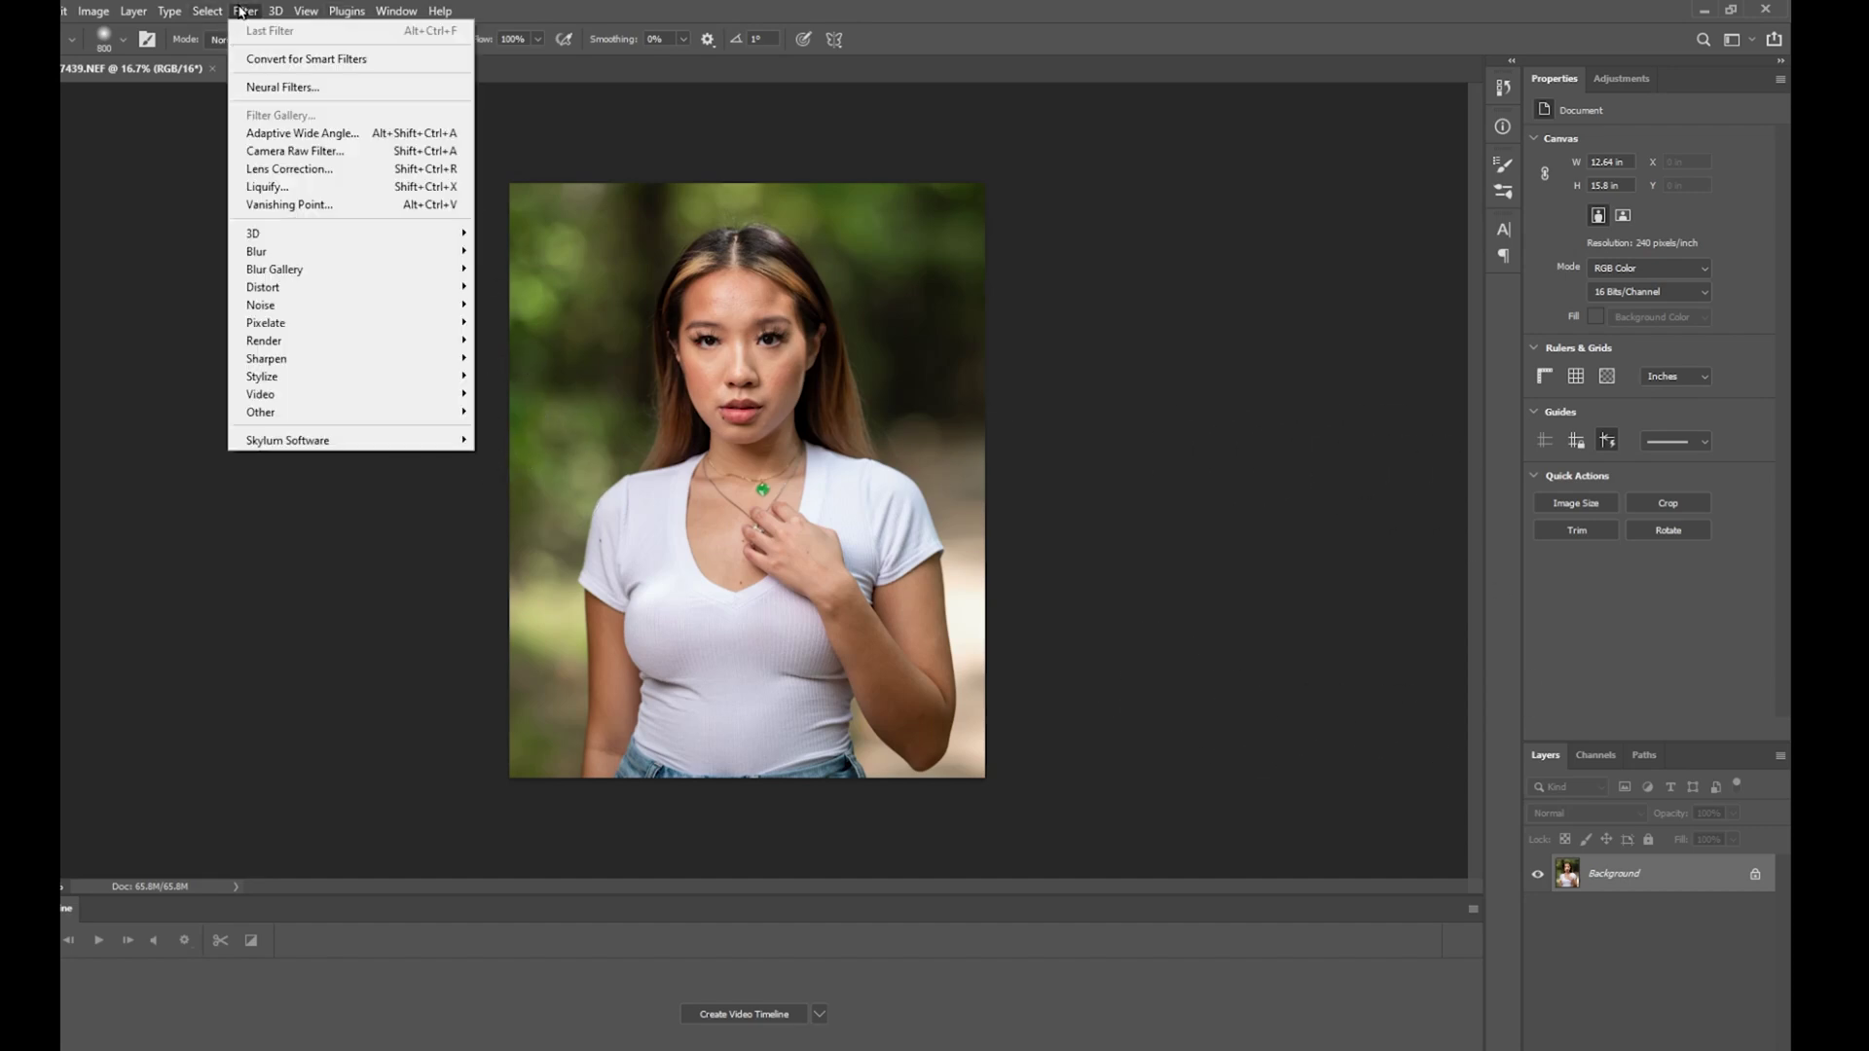
{"action": "left_click", "coordinate": [292, 87]}
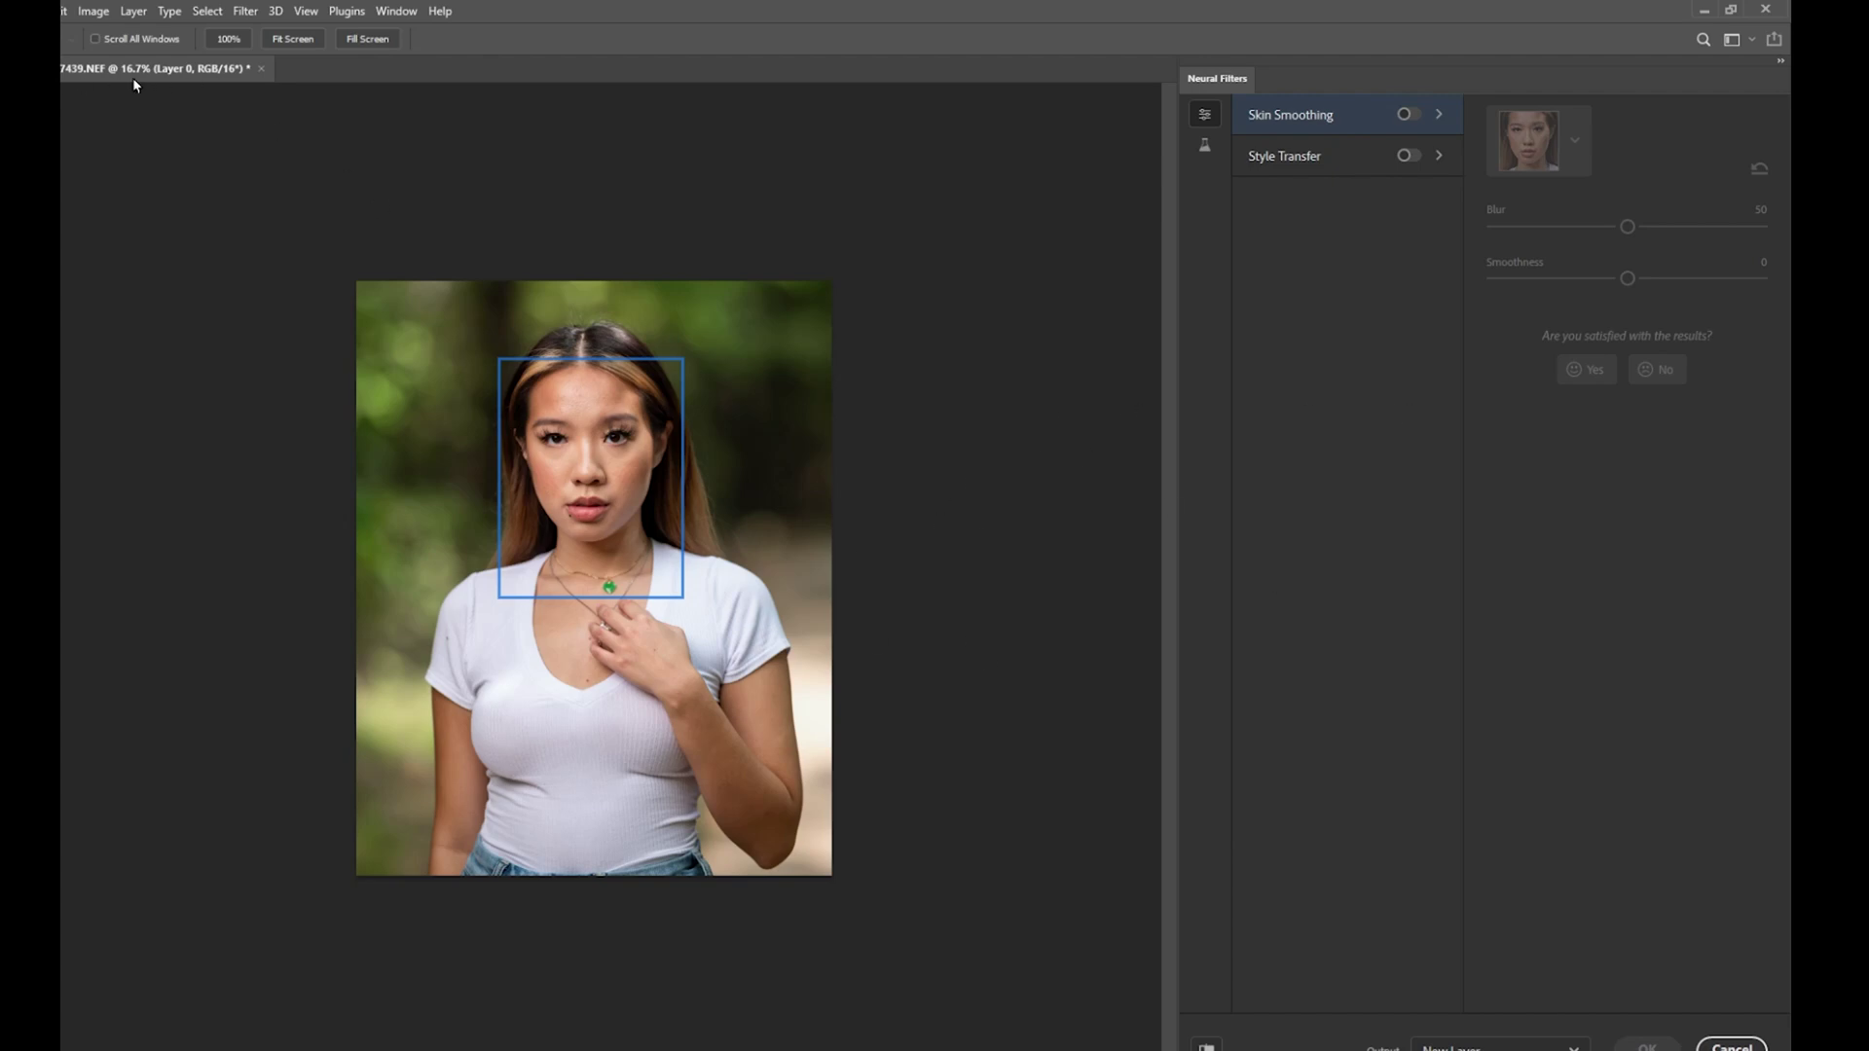
{"action": "left_click", "coordinate": [225, 41]}
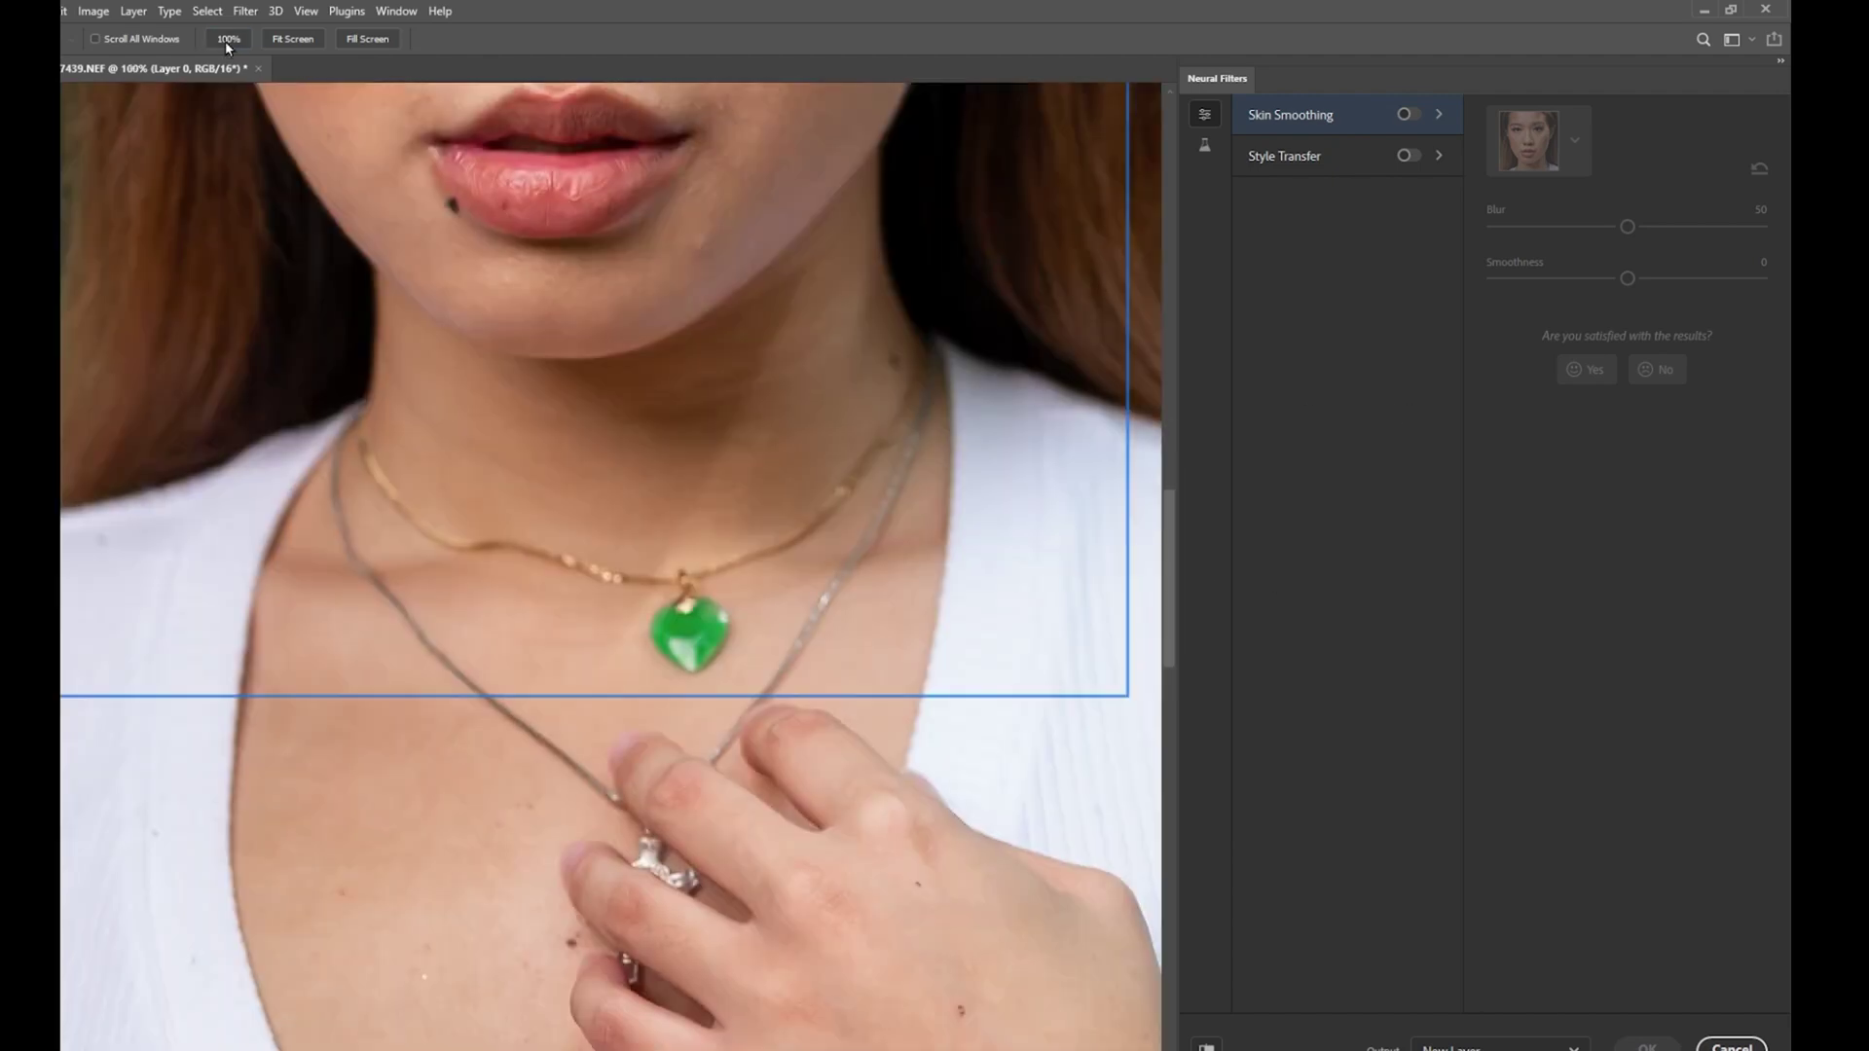
{"action": "left_click_drag", "start_coordinate": [598, 271], "coordinate": [538, 347]}
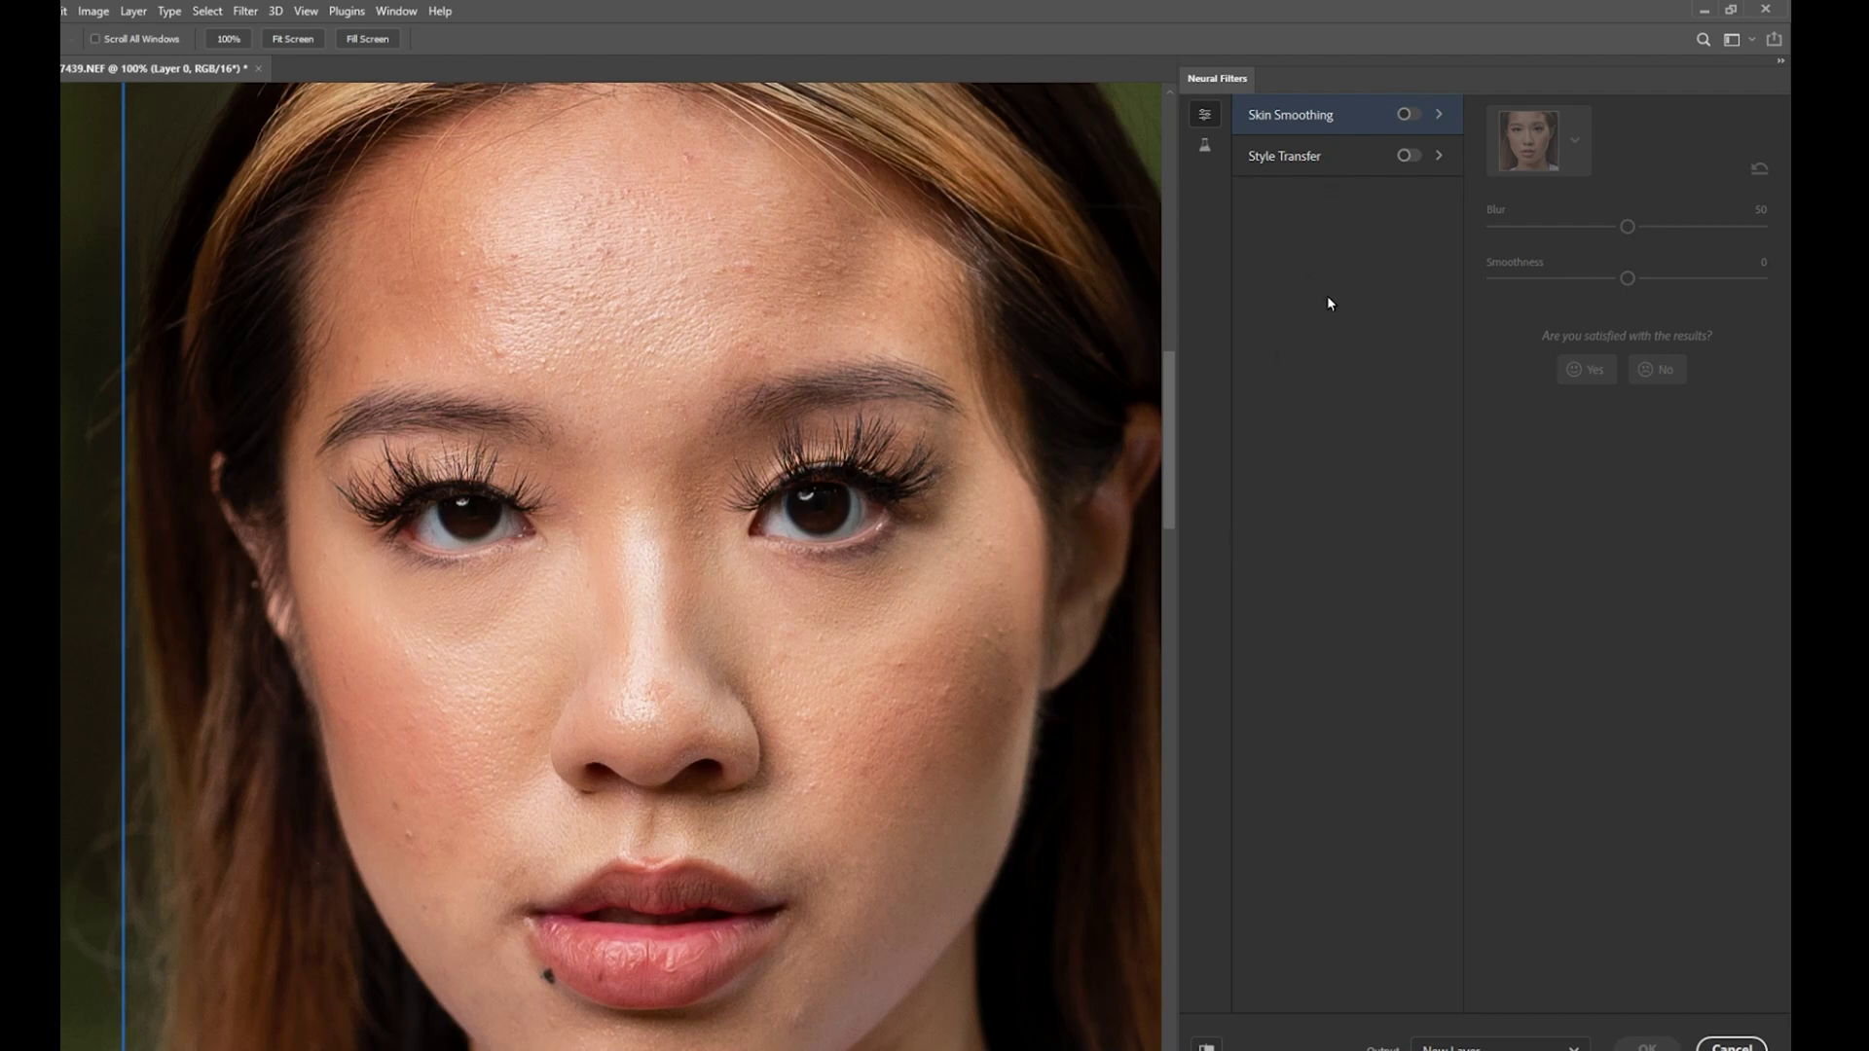
{"action": "left_click", "coordinate": [1406, 115]}
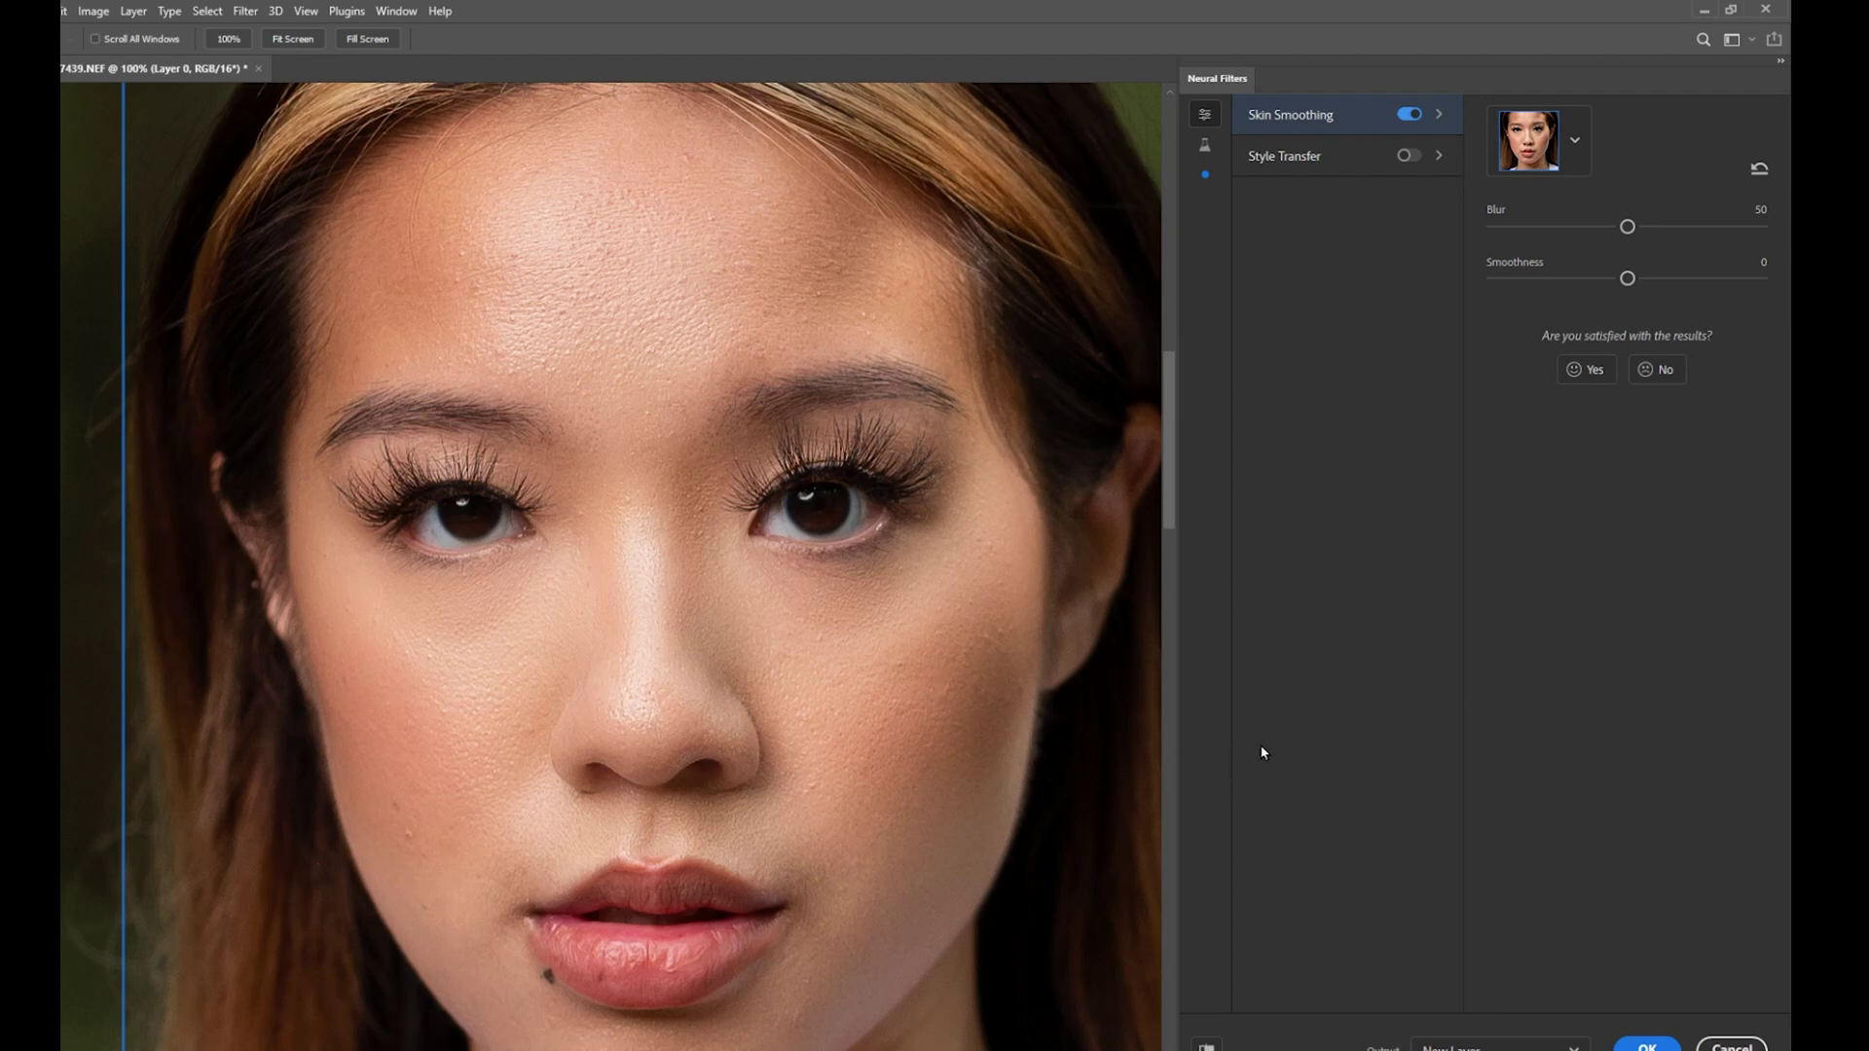
Compare the face before and after Skin Smoothing at 100% zoom
{"action": "left_click", "coordinate": [1206, 1046]}
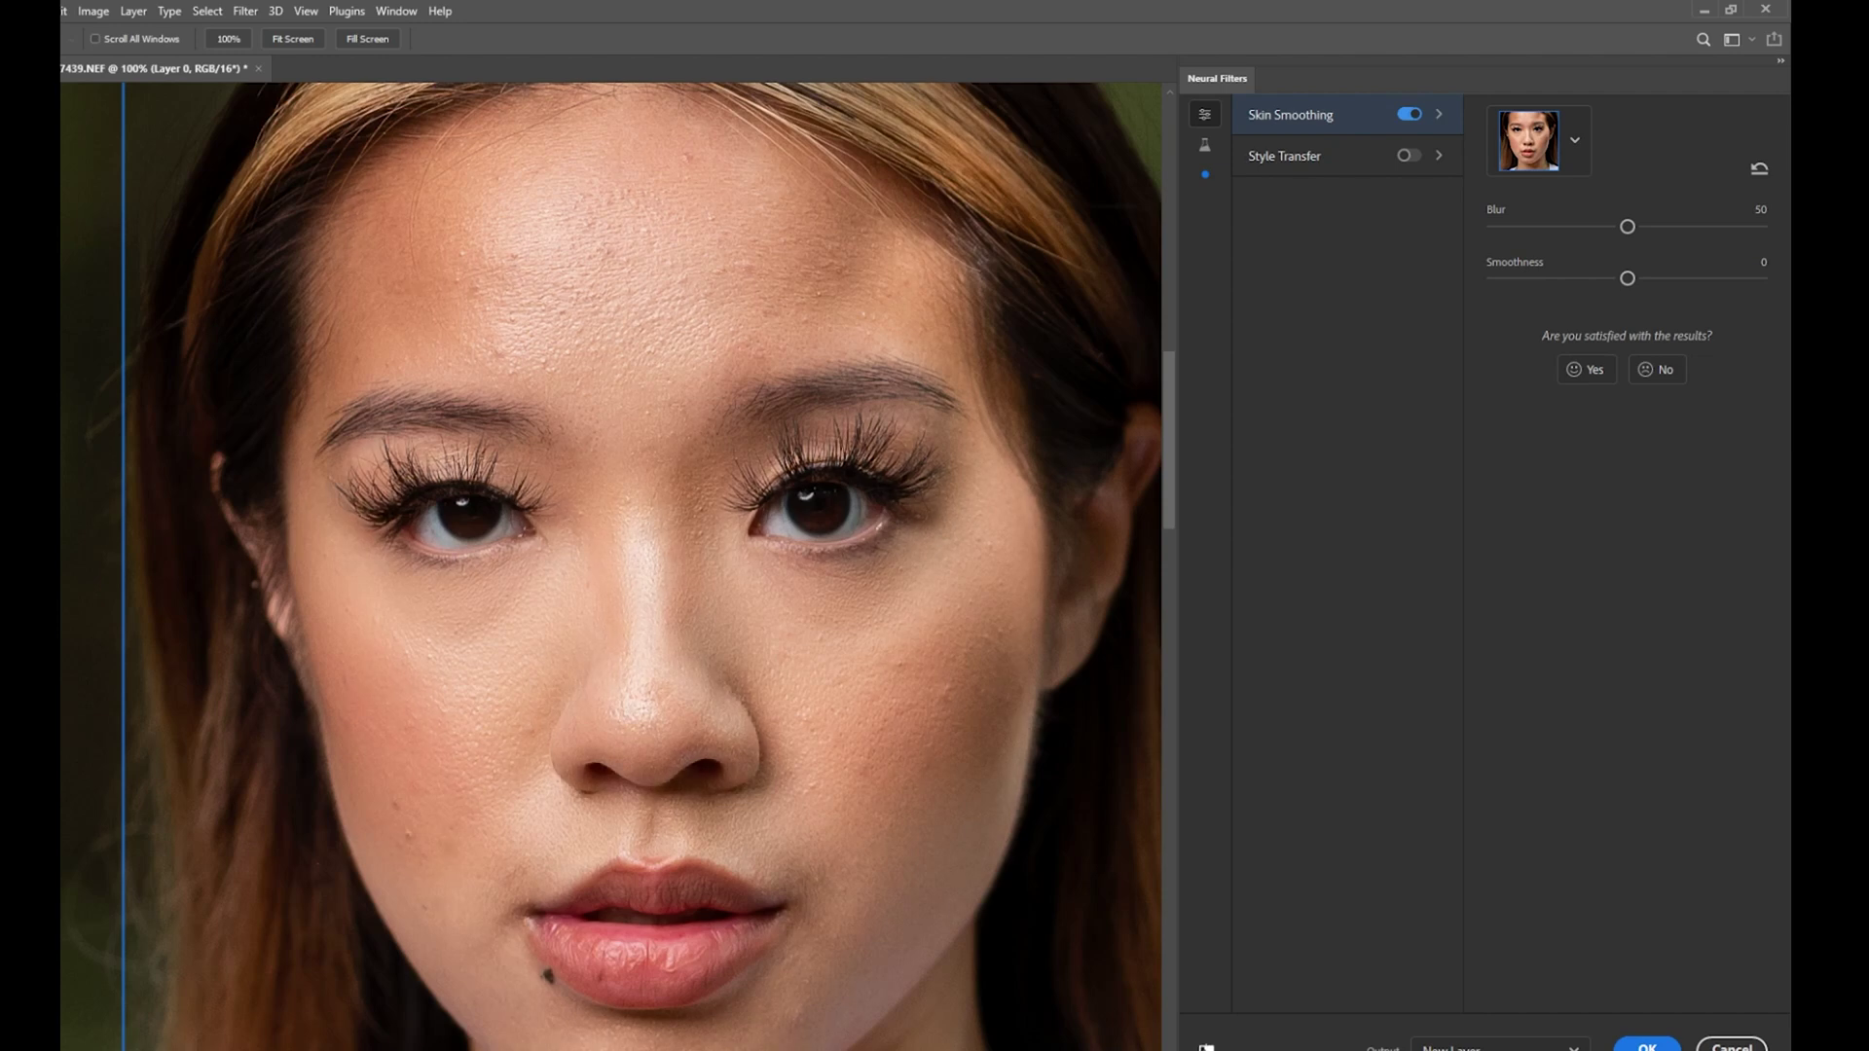
{"action": "left_click", "coordinate": [1206, 1046]}
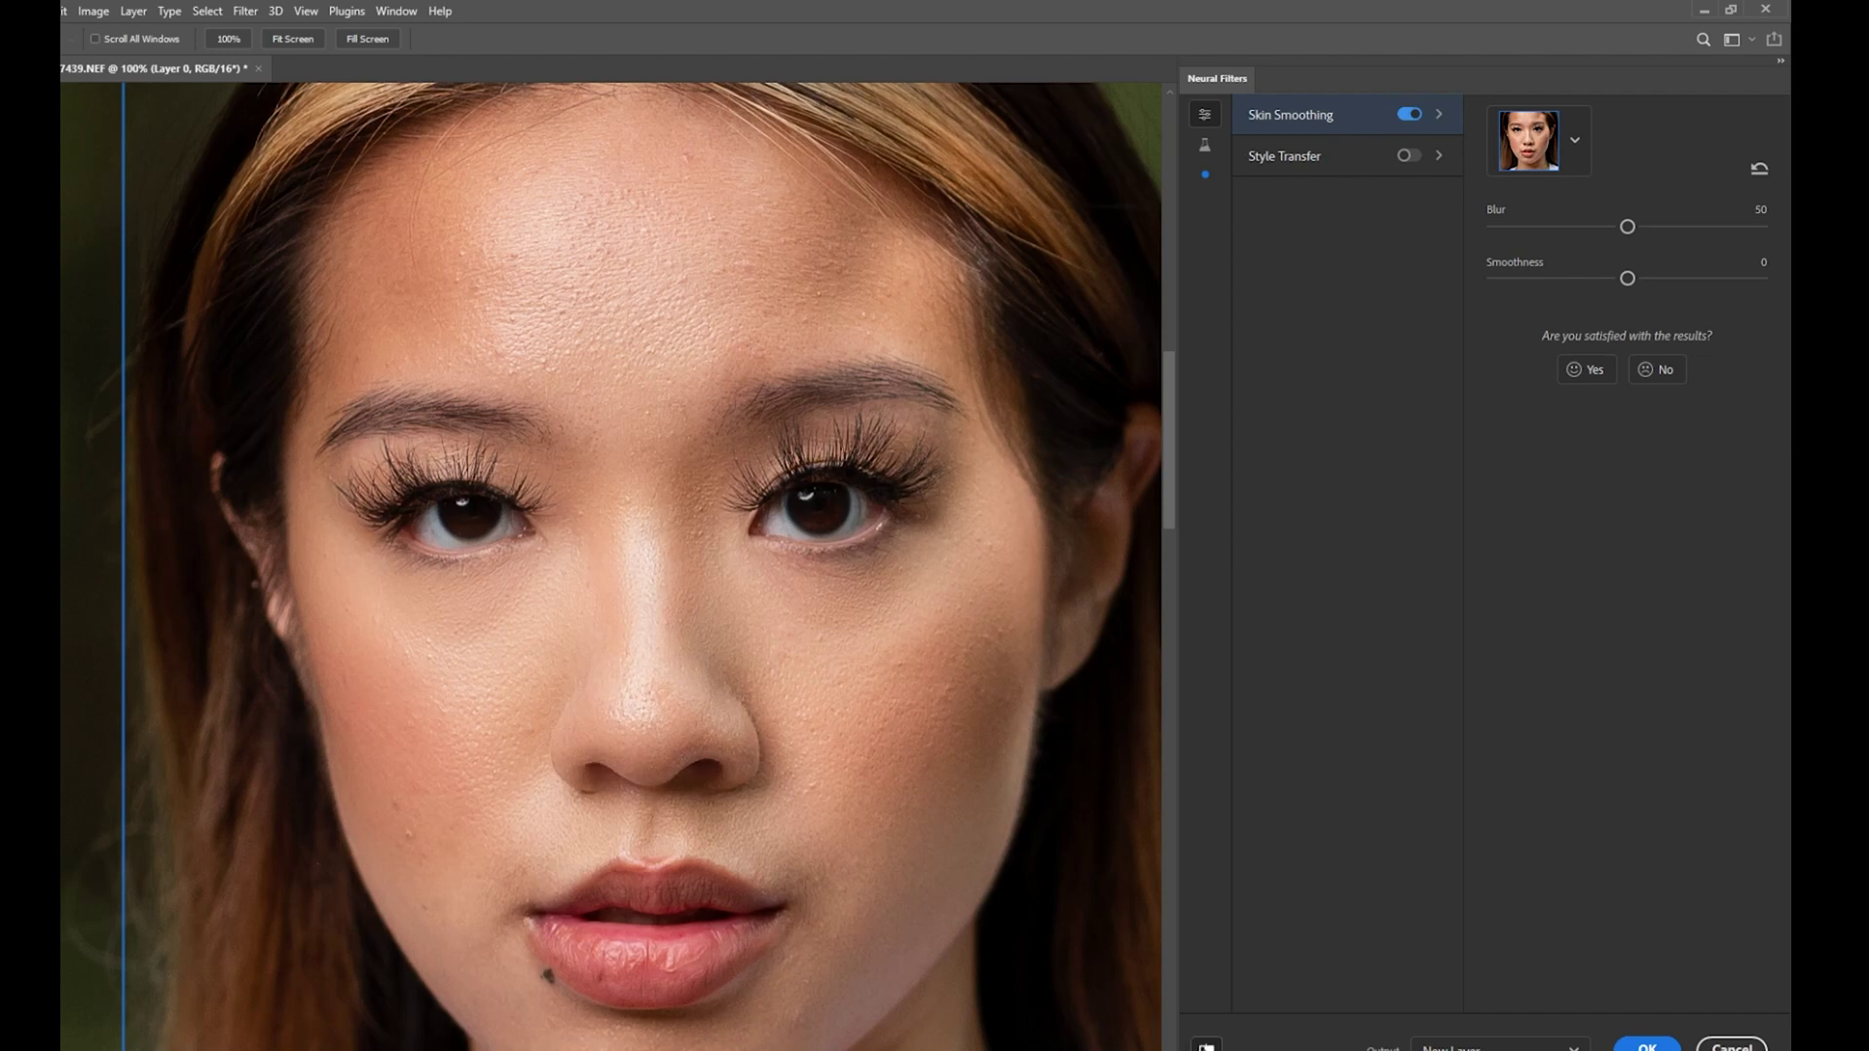
{"action": "left_click", "coordinate": [1206, 1046]}
{"action": "left_click", "coordinate": [1207, 1046]}
Try both extremes of Smoothness on the face, followed by Smoothness -39 with Blur 0
{"action": "left_click_drag", "start_coordinate": [1627, 281], "coordinate": [1493, 281]}
{"action": "left_click_drag", "start_coordinate": [1494, 280], "coordinate": [1778, 311]}
{"action": "left_click_drag", "start_coordinate": [1759, 276], "coordinate": [1488, 322]}
{"action": "left_click_drag", "start_coordinate": [1494, 279], "coordinate": [1404, 313]}
{"action": "left_click_drag", "start_coordinate": [1582, 296], "coordinate": [1521, 303]}
{"action": "left_click_drag", "start_coordinate": [1627, 227], "coordinate": [1459, 224]}
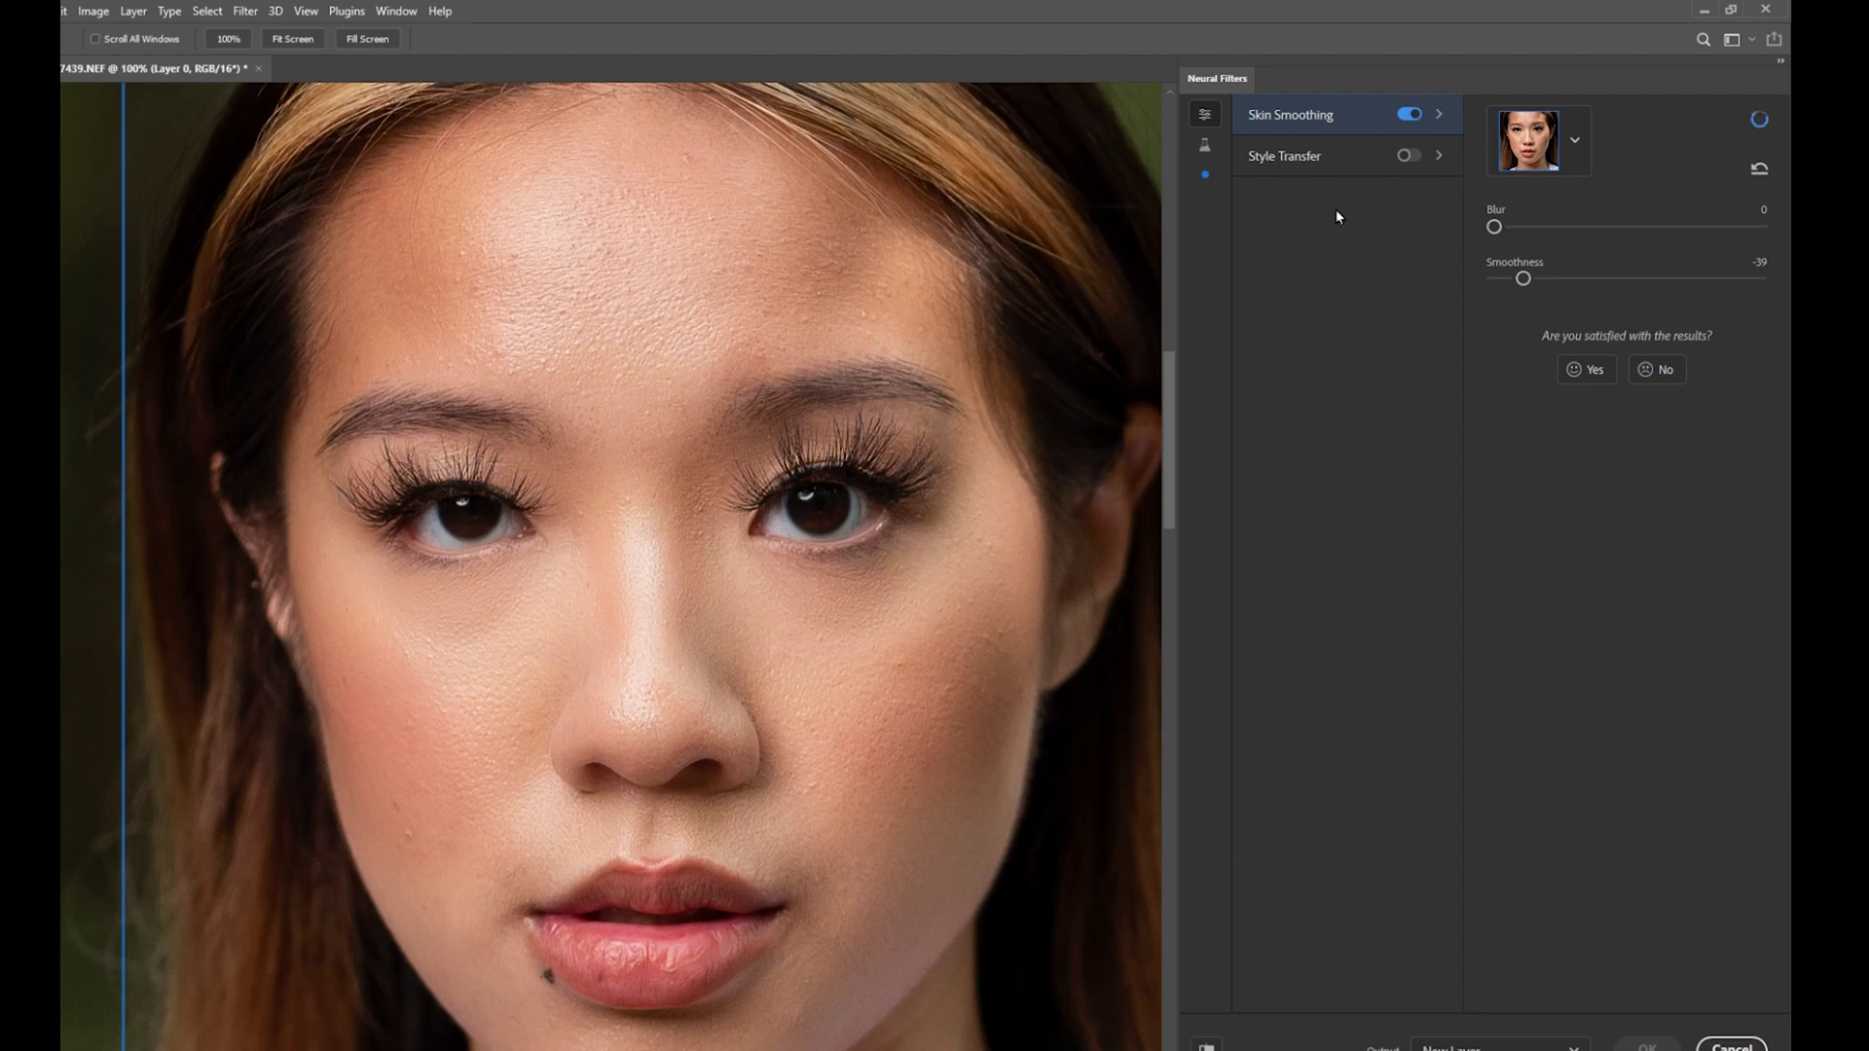
Try Skin Smoothing with Blur 28 and Smoothness around -43
{"action": "left_click_drag", "start_coordinate": [1492, 227], "coordinate": [1569, 227]}
{"action": "left_click_drag", "start_coordinate": [1523, 280], "coordinate": [1511, 281]}
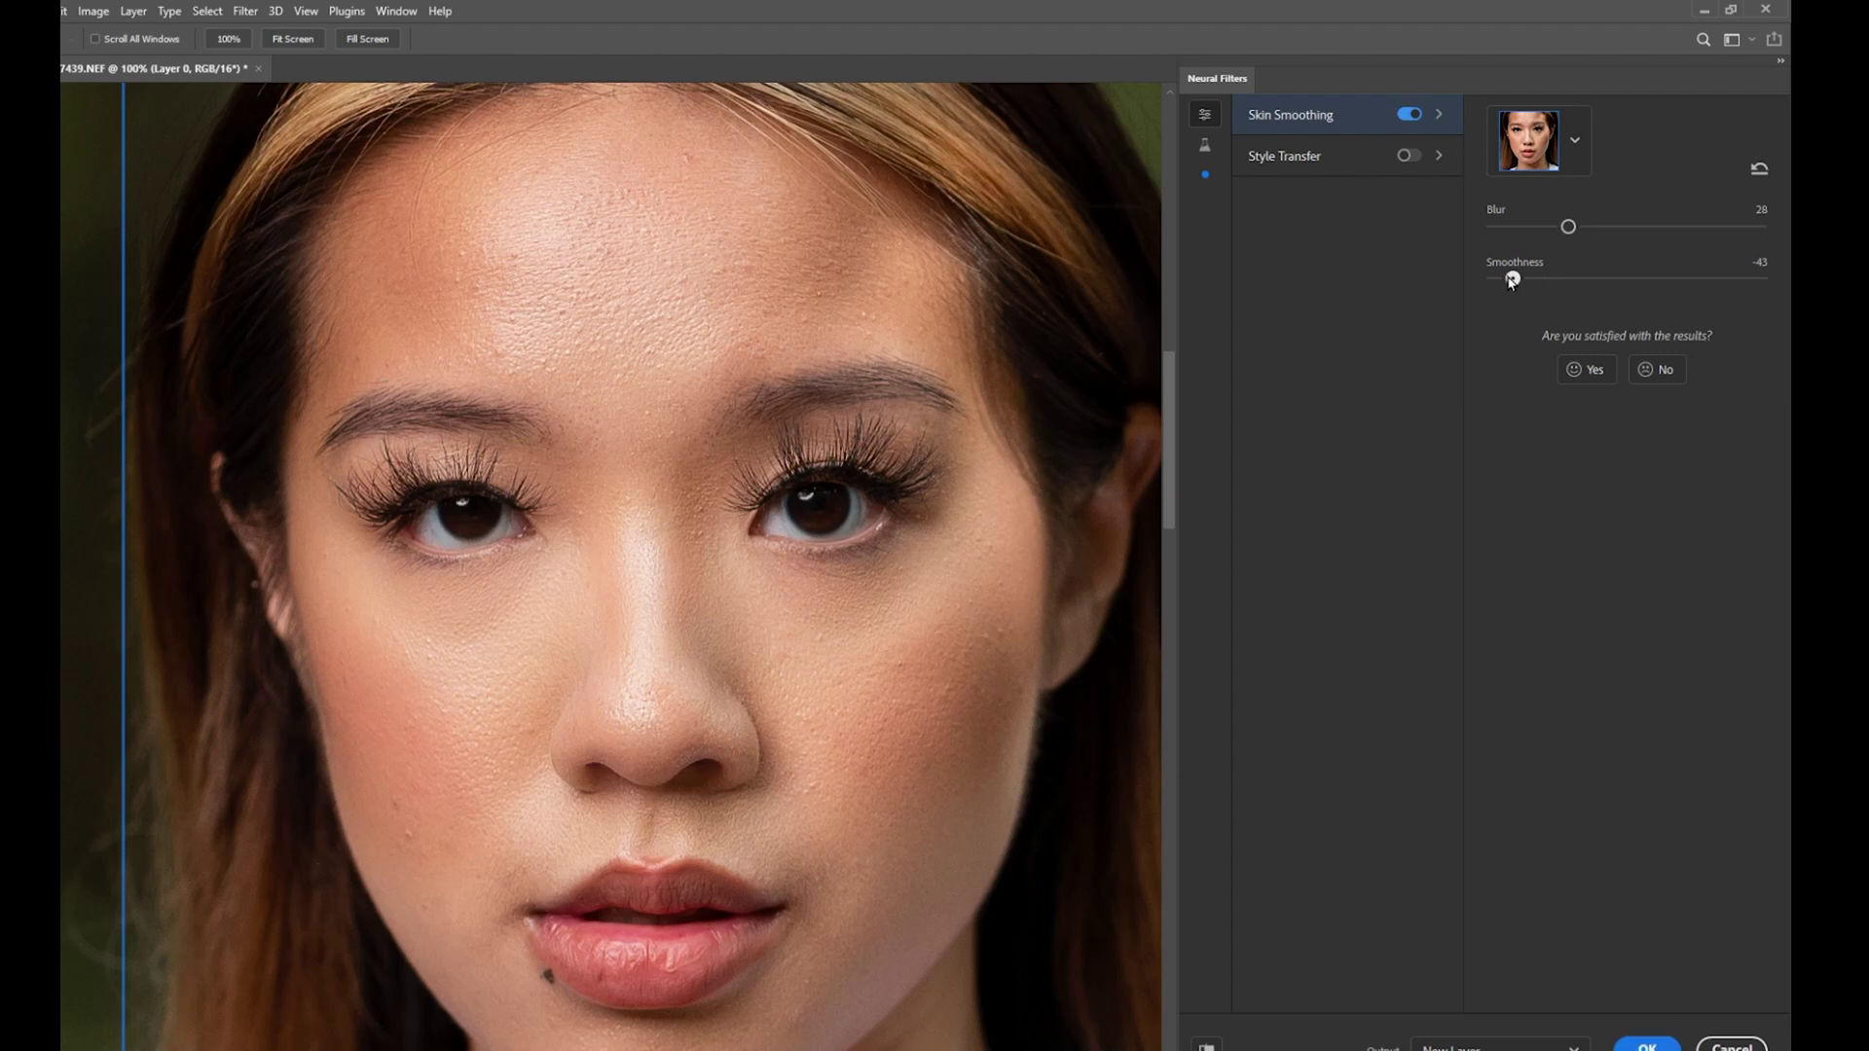
{"action": "left_click_drag", "start_coordinate": [1511, 281], "coordinate": [1521, 278]}
Try Skin Smoothing with Smoothness 34 and Blur 10, and review the effect on the whole portrait
{"action": "left_click_drag", "start_coordinate": [1521, 278], "coordinate": [1704, 279]}
{"action": "left_click", "coordinate": [1720, 278]}
{"action": "left_click_drag", "start_coordinate": [1567, 227], "coordinate": [1504, 233]}
{"action": "left_click_drag", "start_coordinate": [1532, 231], "coordinate": [1521, 232]}
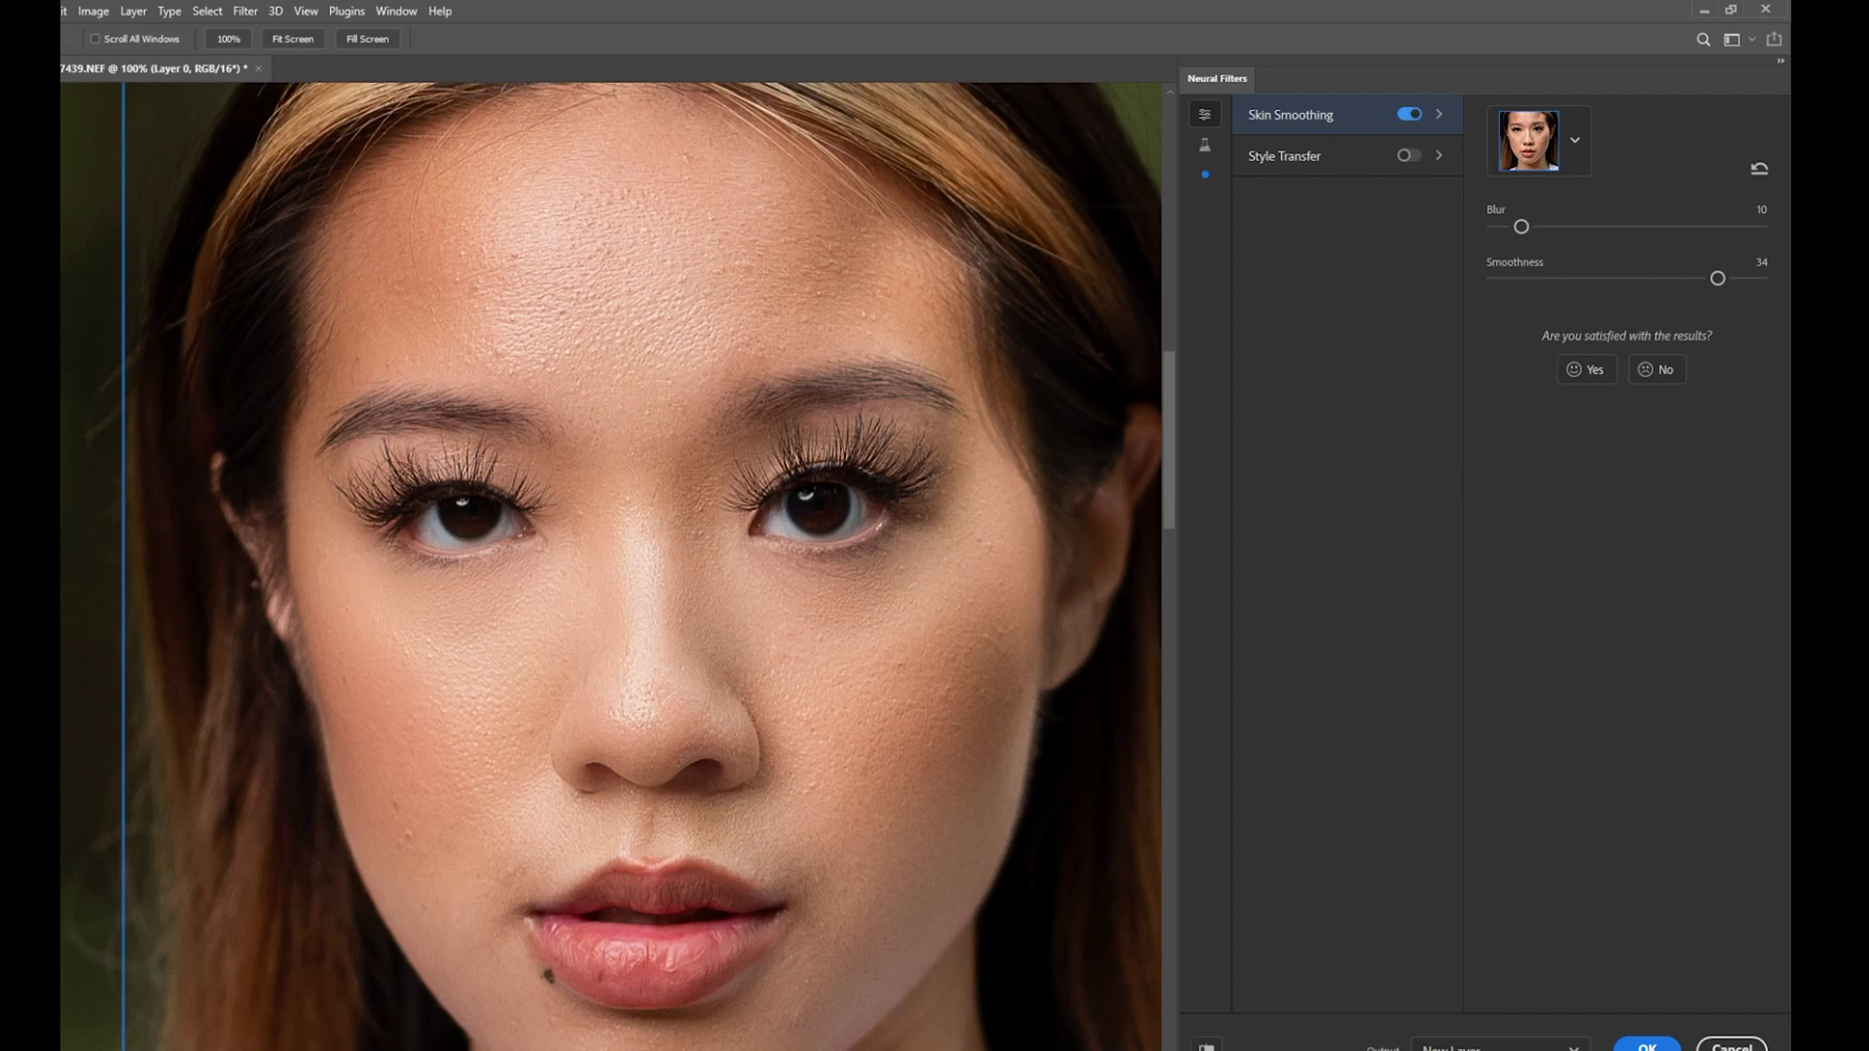
{"action": "key", "text": "z"}
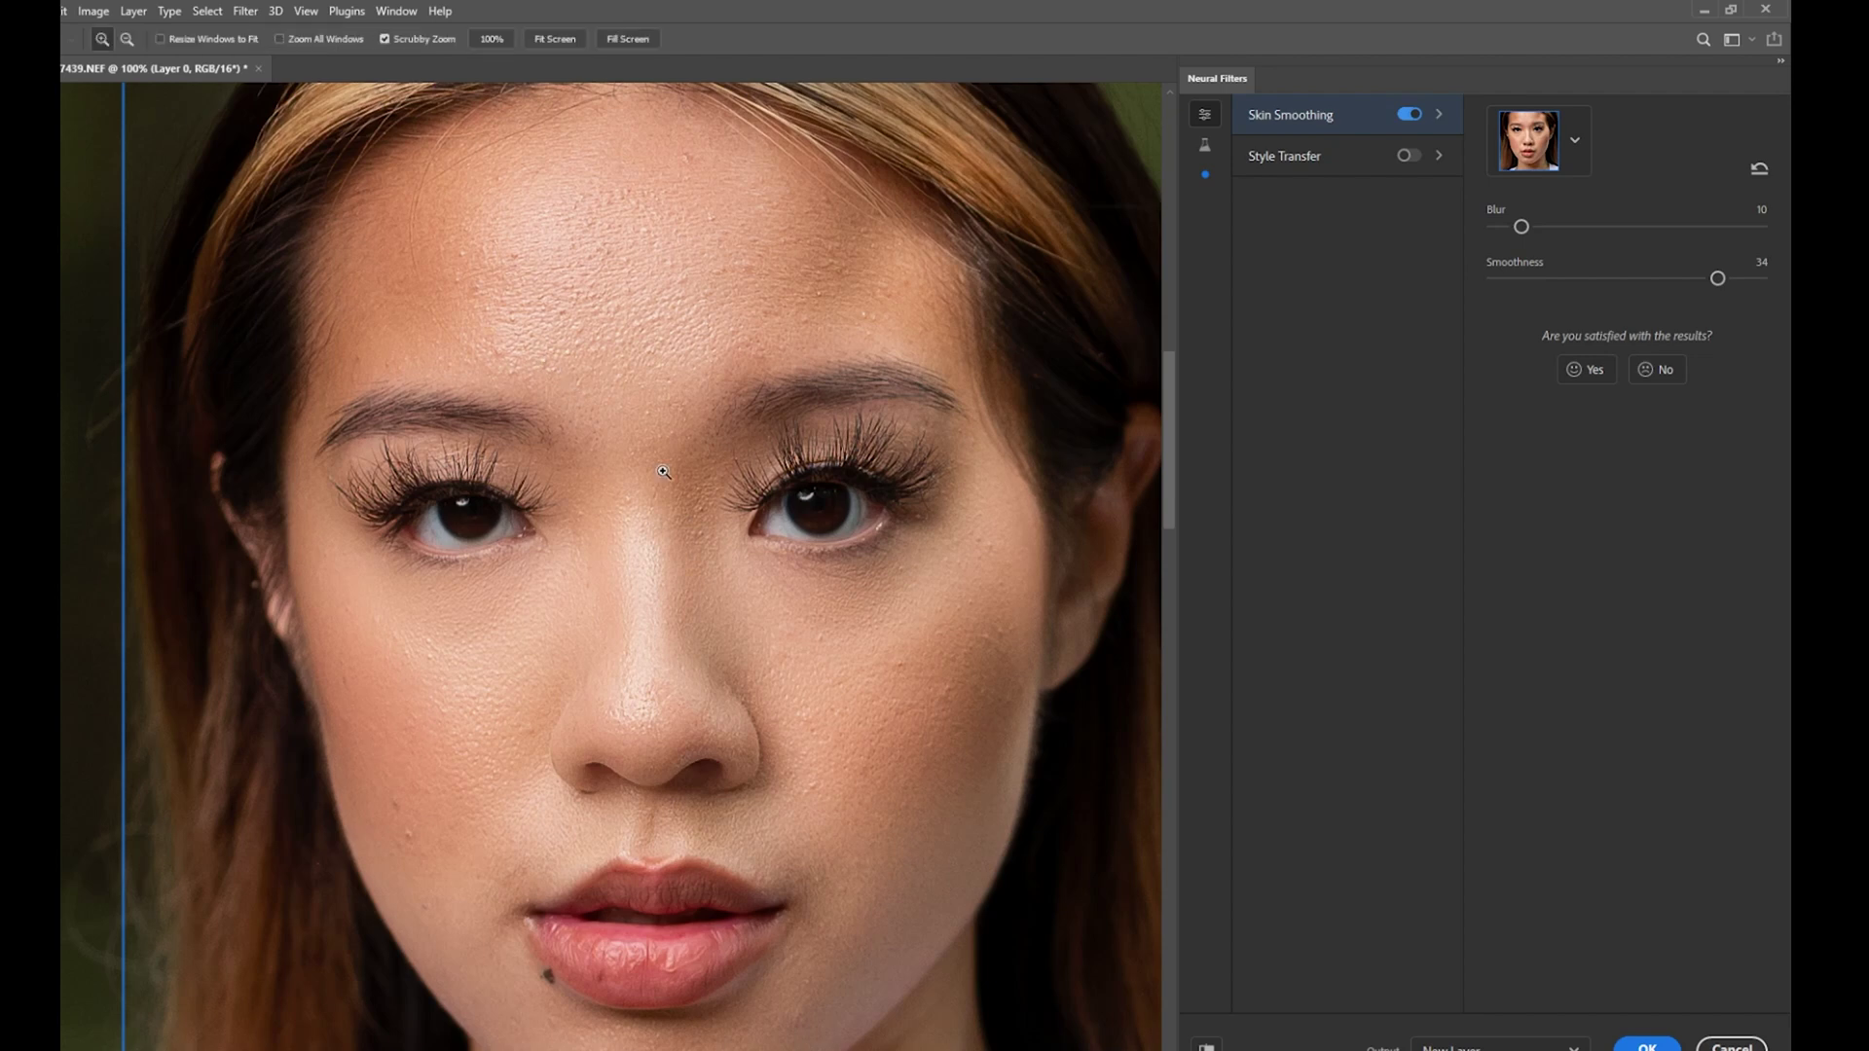
{"action": "left_click_drag", "start_coordinate": [673, 507], "coordinate": [562, 474]}
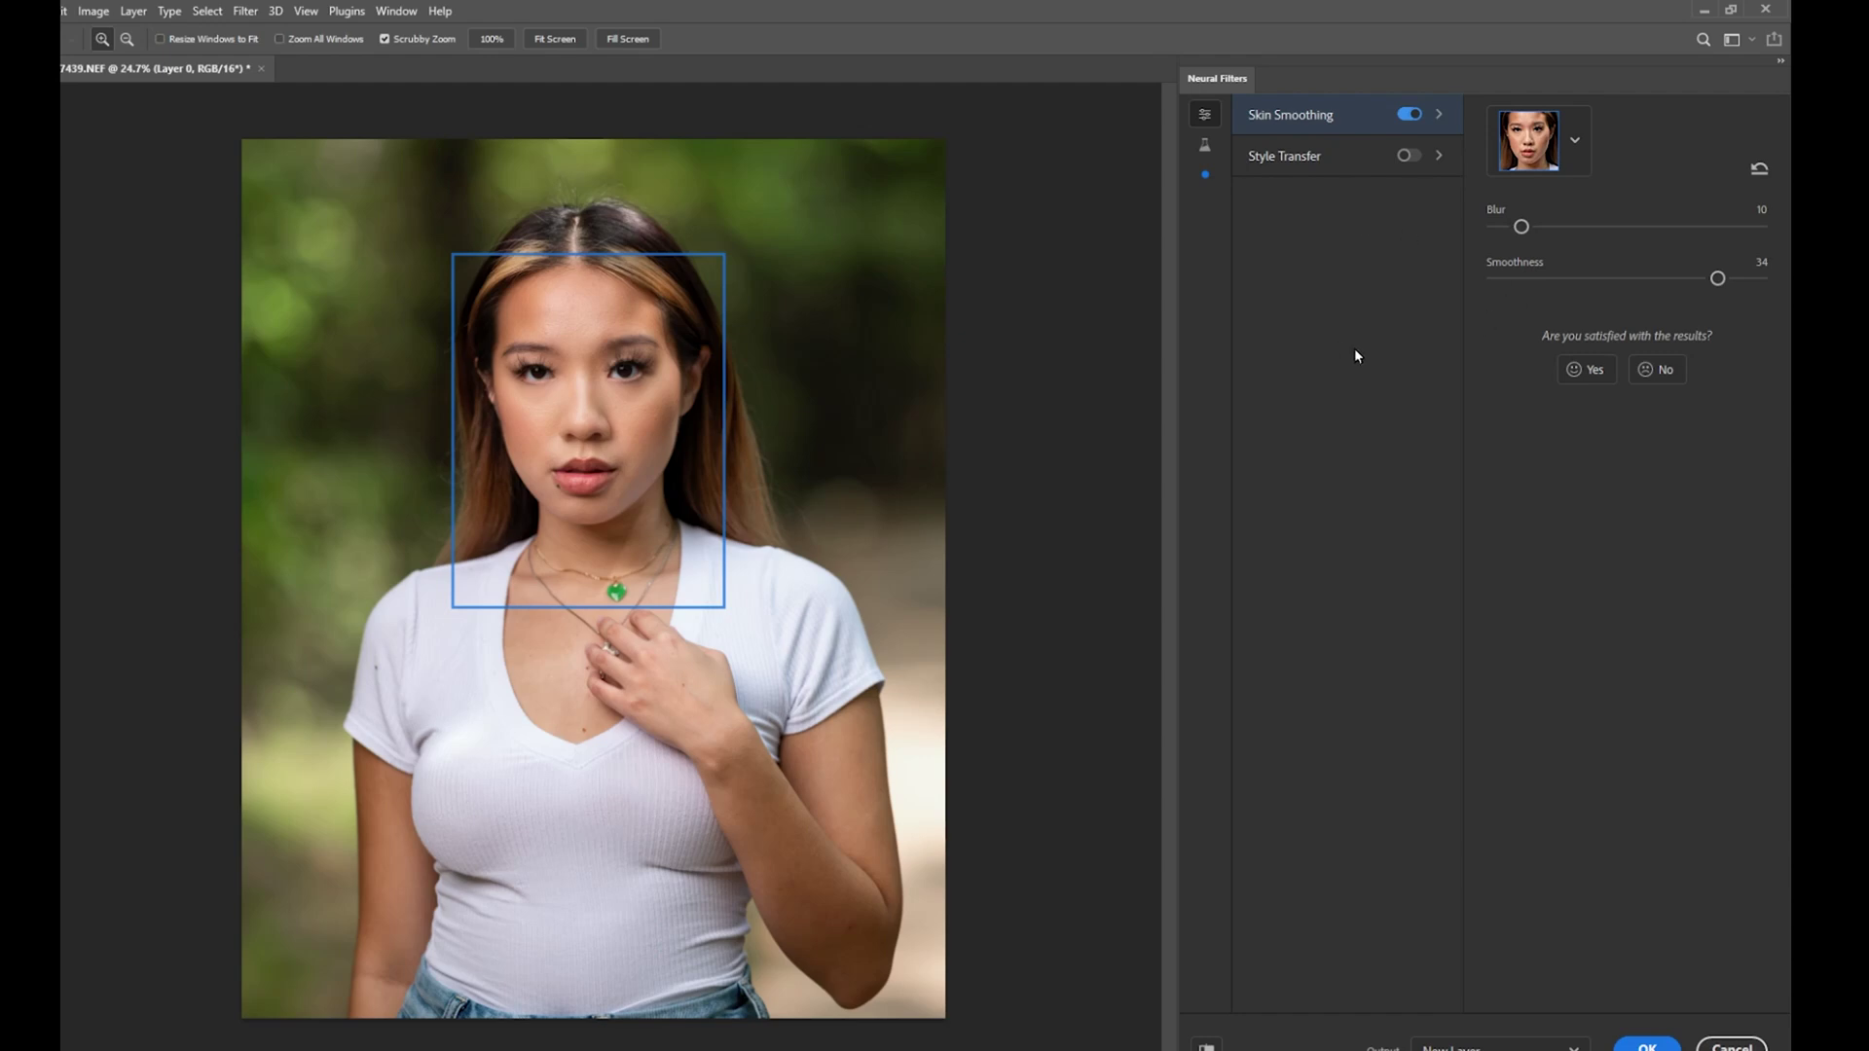
Set Skin Smoothing to Blur 4 and Smoothness 29, and apply the filter as a new layer
{"action": "left_click_drag", "start_coordinate": [1521, 229], "coordinate": [1500, 239]}
{"action": "left_click_drag", "start_coordinate": [1717, 279], "coordinate": [1705, 282]}
{"action": "left_click_drag", "start_coordinate": [565, 346], "coordinate": [655, 396]}
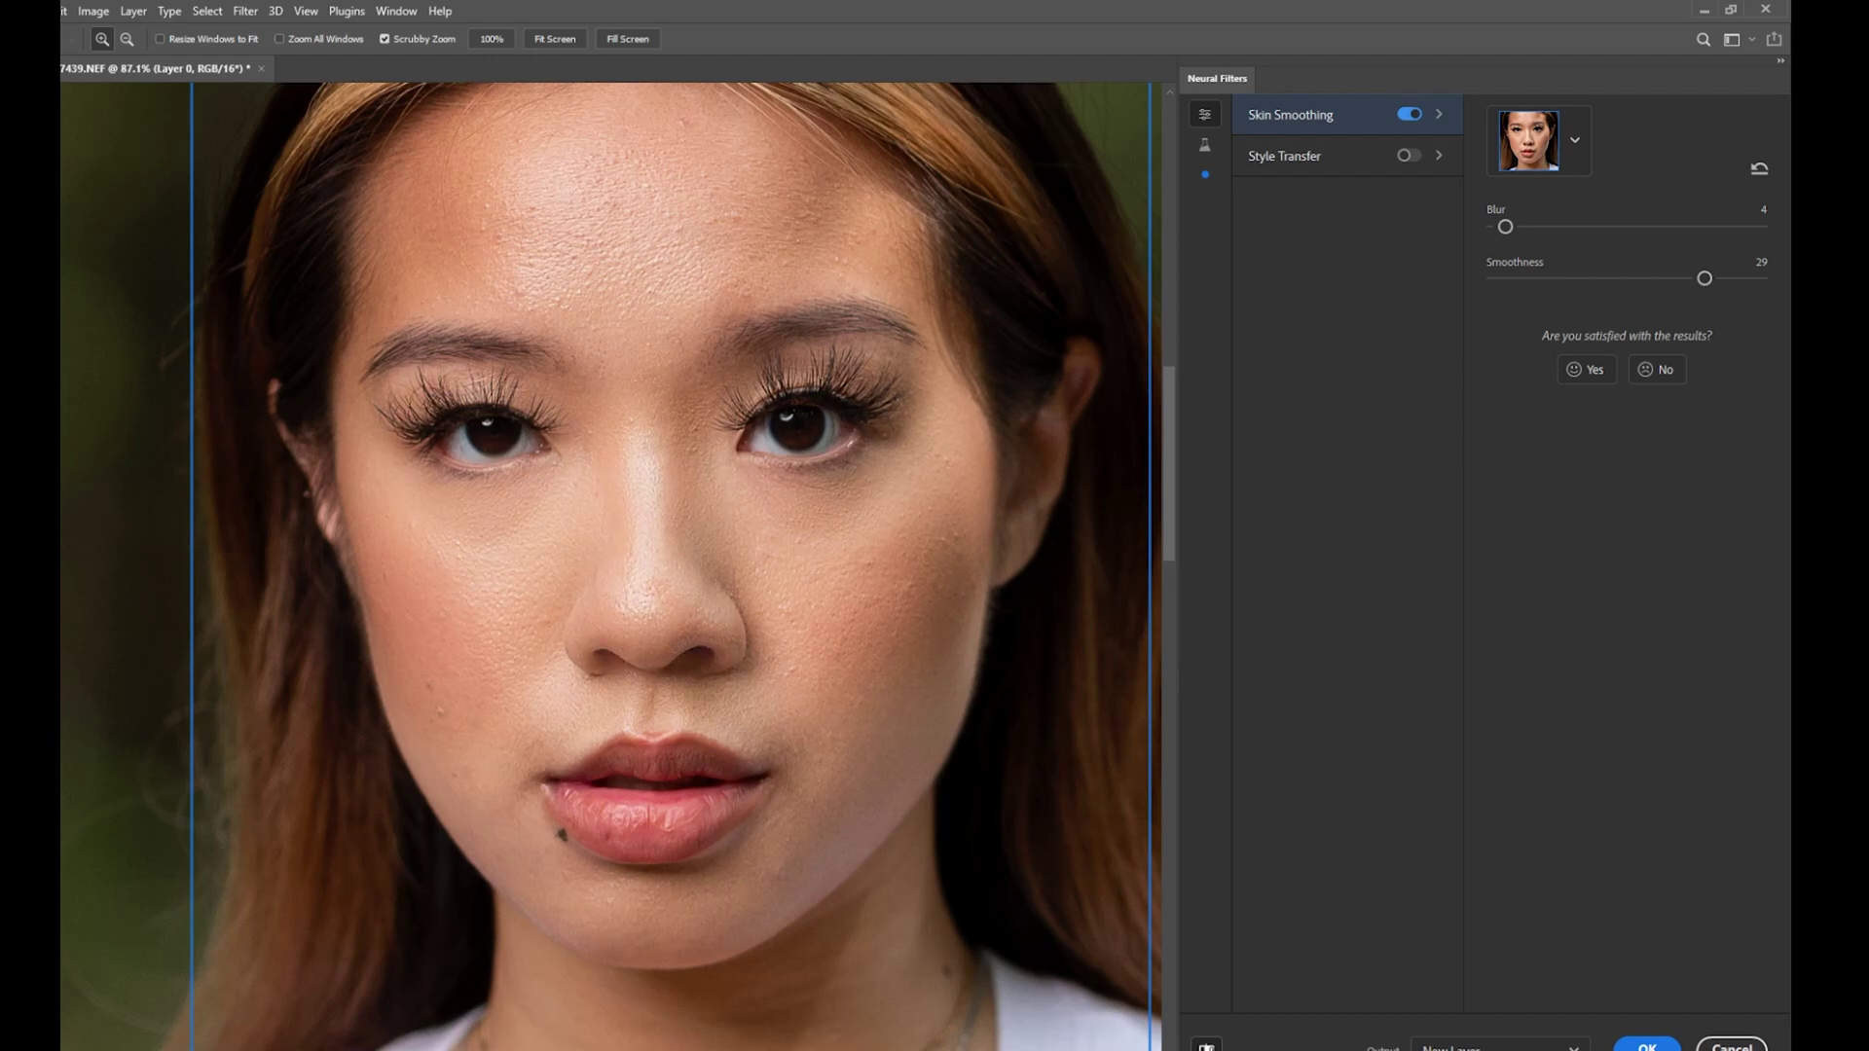
{"action": "mouse_move", "coordinate": [841, 575]}
{"action": "left_mouse_down"}
{"action": "mouse_move", "coordinate": [698, 604]}
{"action": "mouse_move", "coordinate": [856, 560]}
{"action": "mouse_move", "coordinate": [825, 562]}
{"action": "left_mouse_up"}
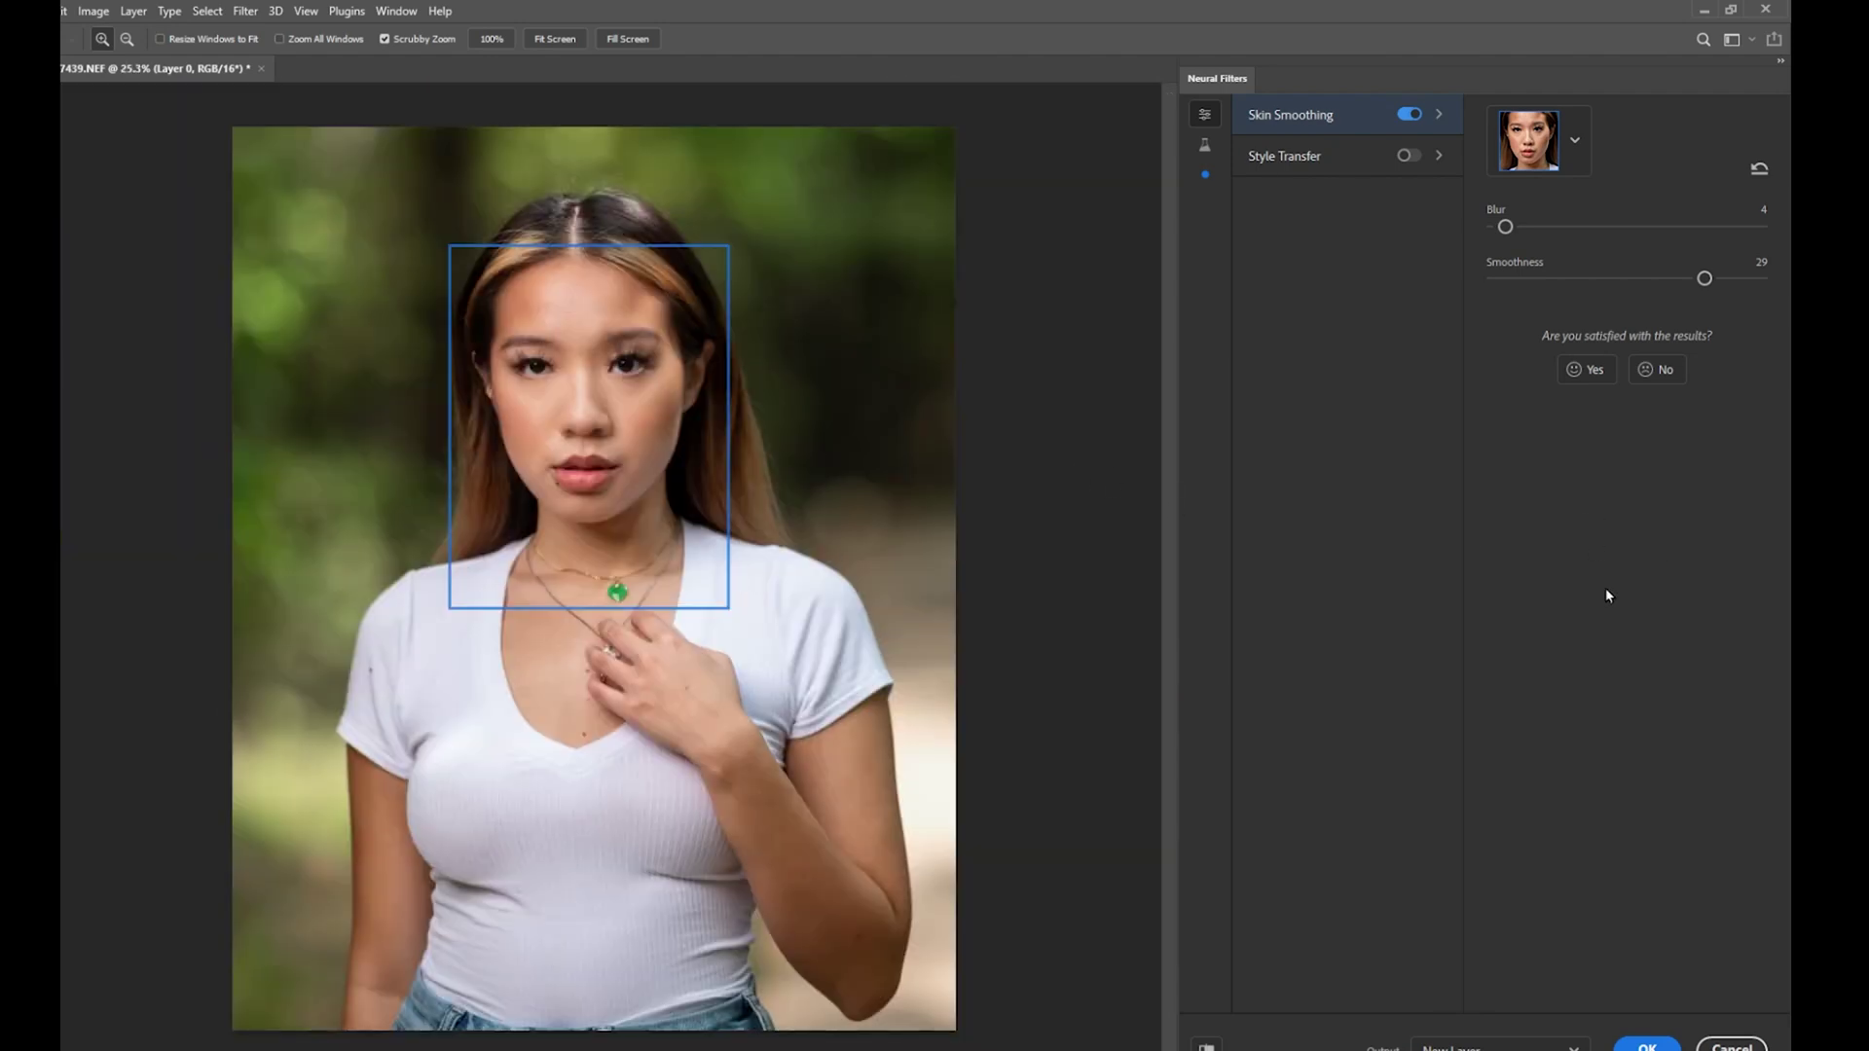
{"action": "left_click", "coordinate": [1647, 1045]}
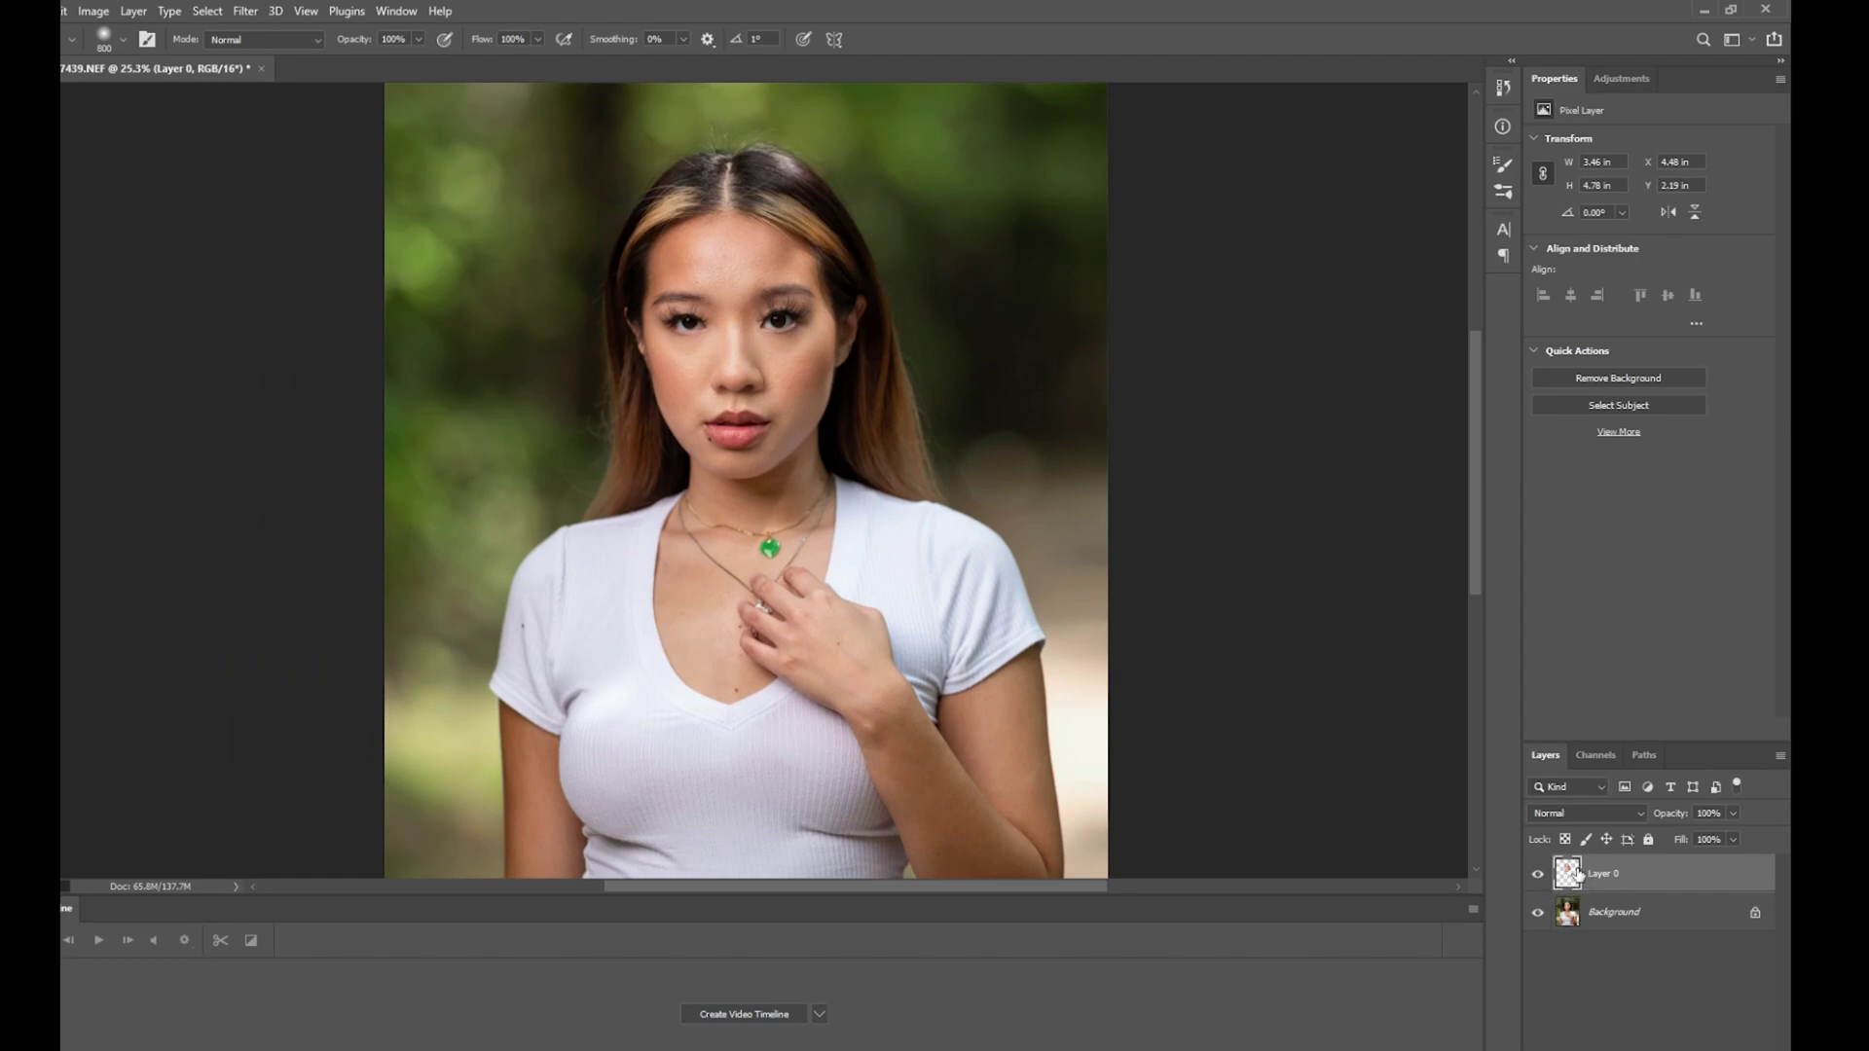
Hide the Background layer and add a white layer mask to Layer 0
{"action": "left_click", "coordinate": [1538, 913]}
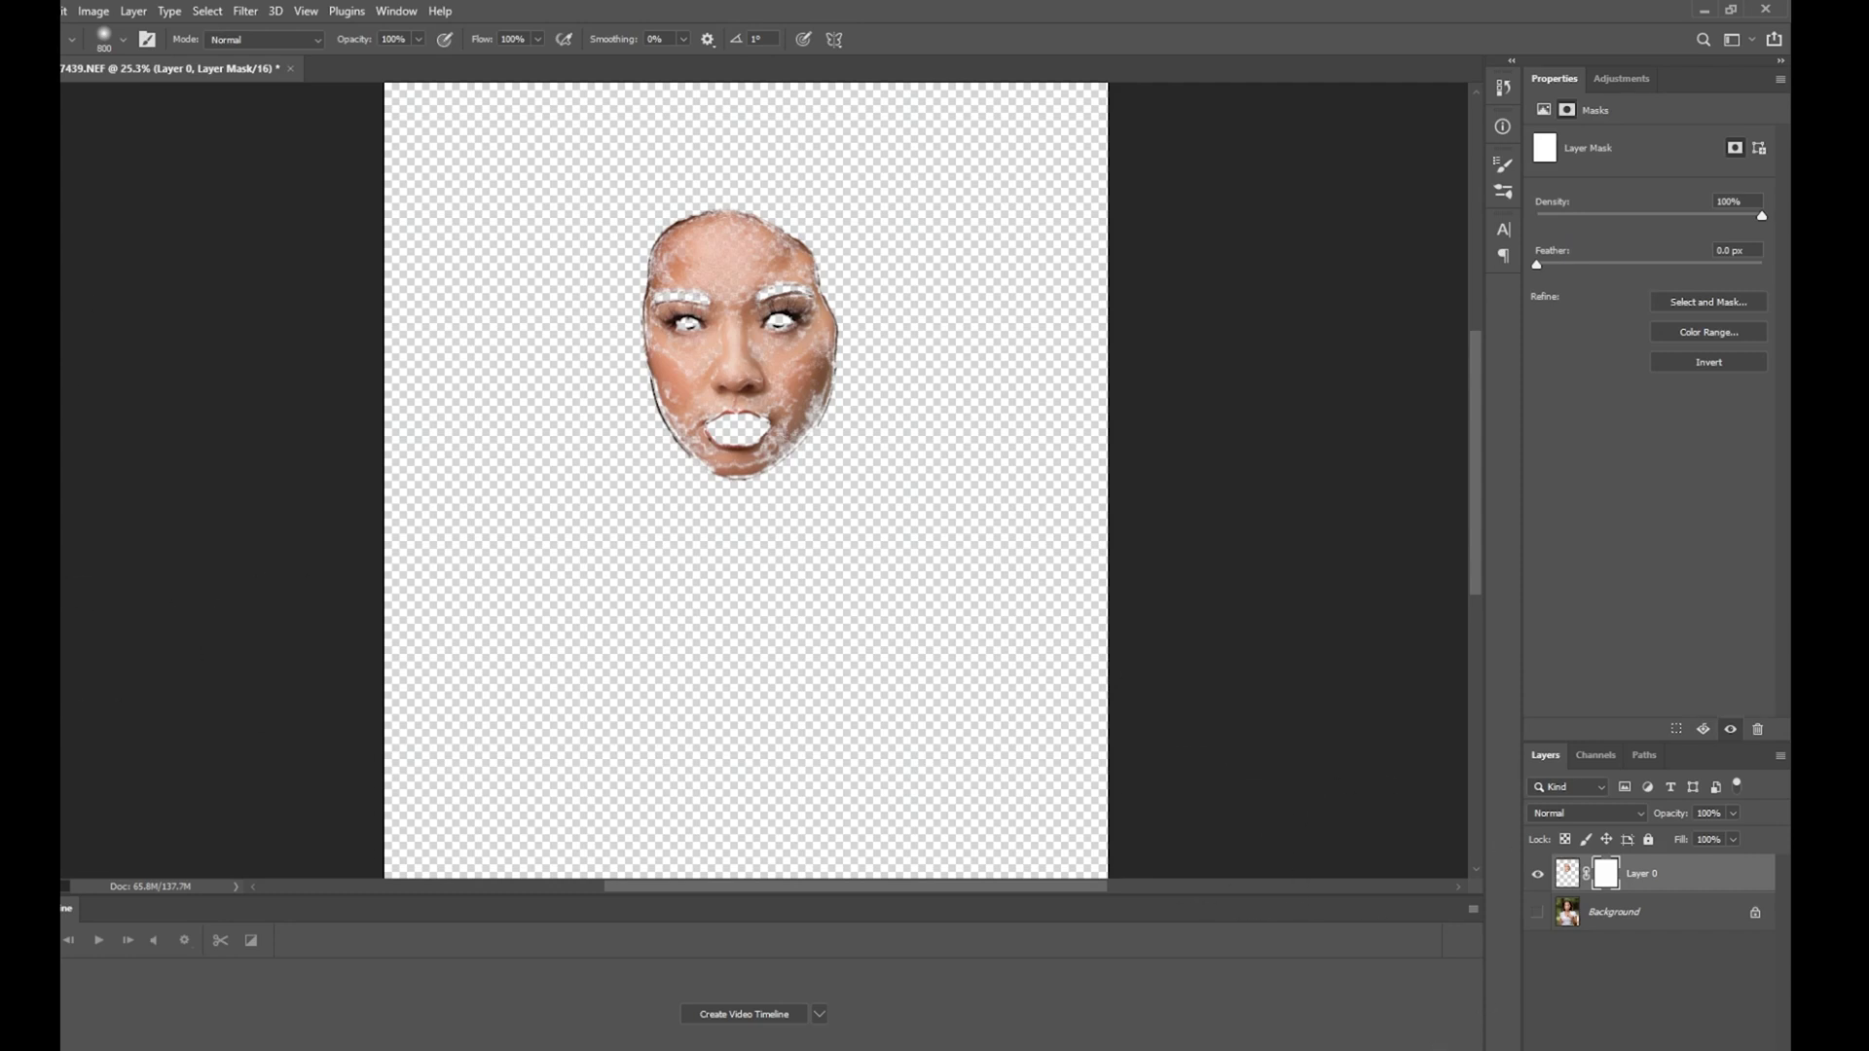
{"action": "left_click", "coordinate": [76, 292]}
Paint both eyes out of Layer 0's mask with a soft 50 px brush
{"action": "key", "text": "z"}
{"action": "mouse_move", "coordinate": [700, 266]}
{"action": "left_mouse_down"}
{"action": "mouse_move", "coordinate": [776, 275]}
{"action": "mouse_move", "coordinate": [763, 292]}
{"action": "left_mouse_up"}
{"action": "key", "text": "b"}
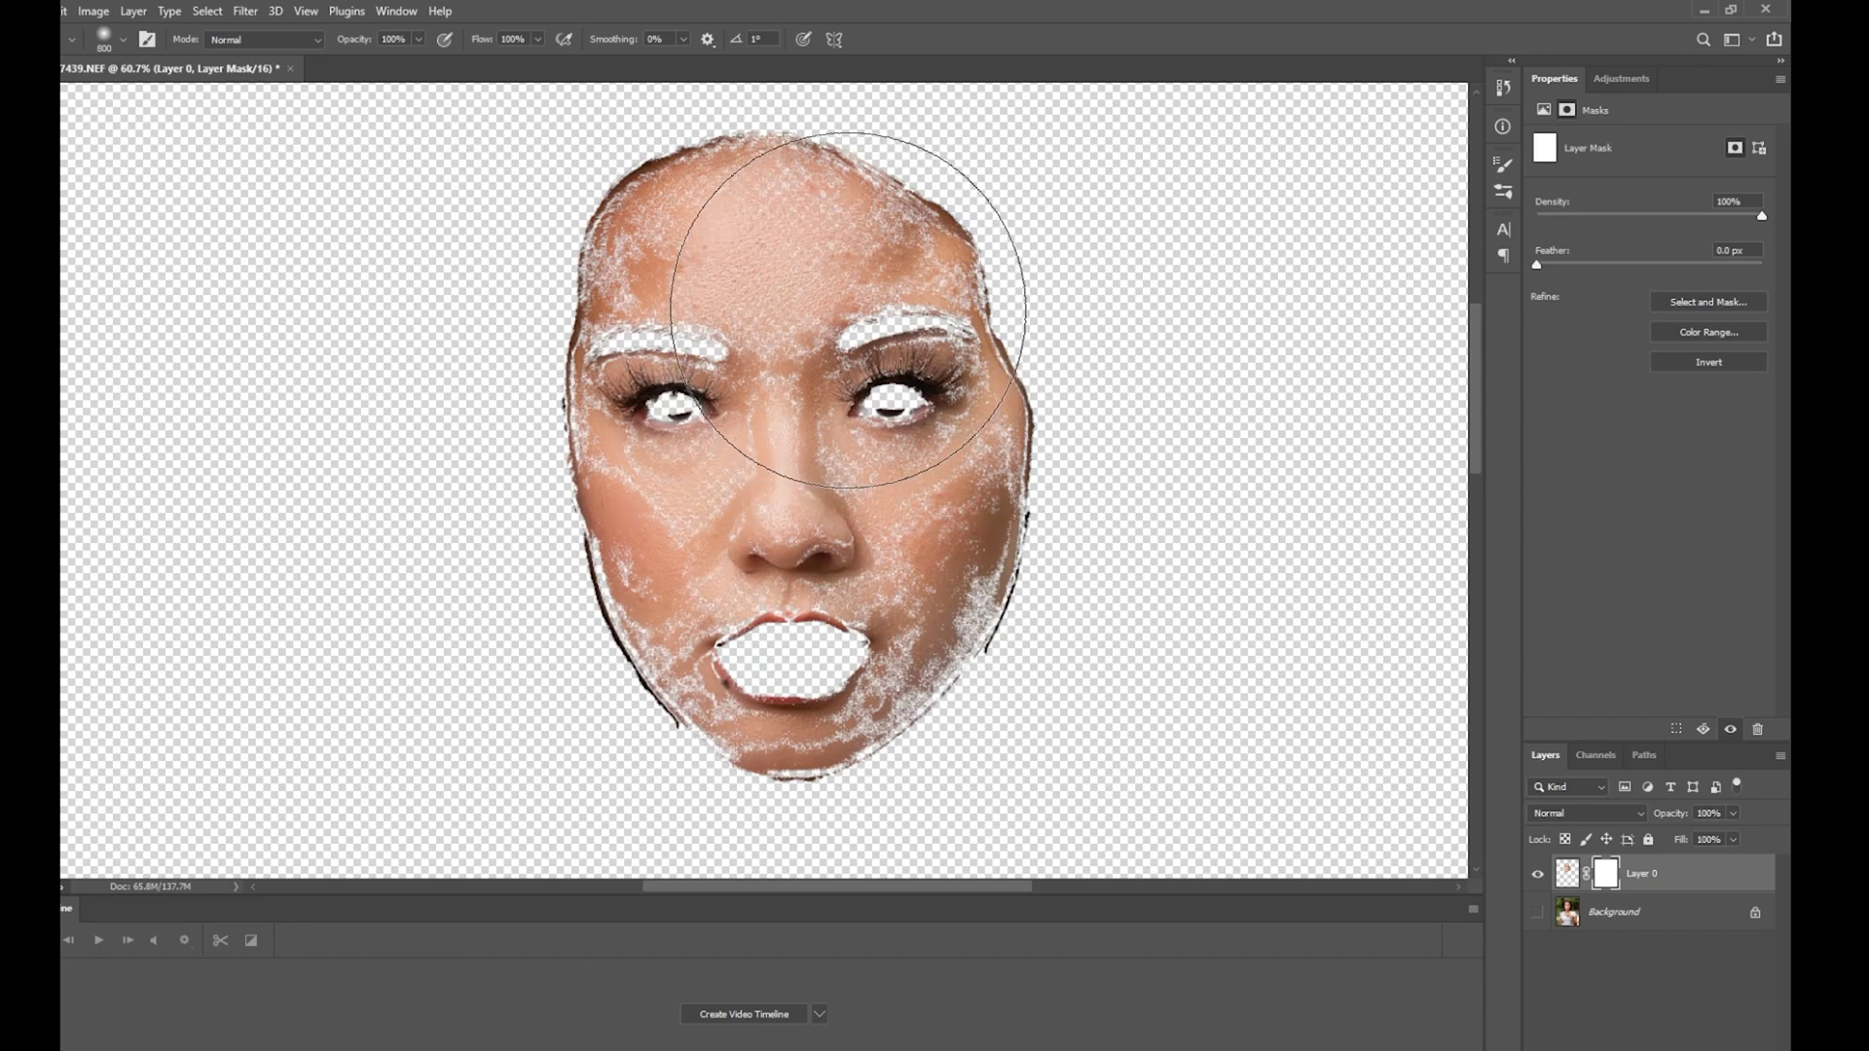
{"action": "key", "text": "bracketleft"}
{"action": "key", "text": "bracketleft"}
{"action": "key", "text": "bracketleft"}
{"action": "key", "text": "bracketleft"}
{"action": "key", "text": "bracketleft"}
{"action": "key", "text": "bracketleft"}
{"action": "key", "text": "bracketleft"}
{"action": "key", "text": "bracketleft"}
{"action": "key", "text": "bracketleft"}
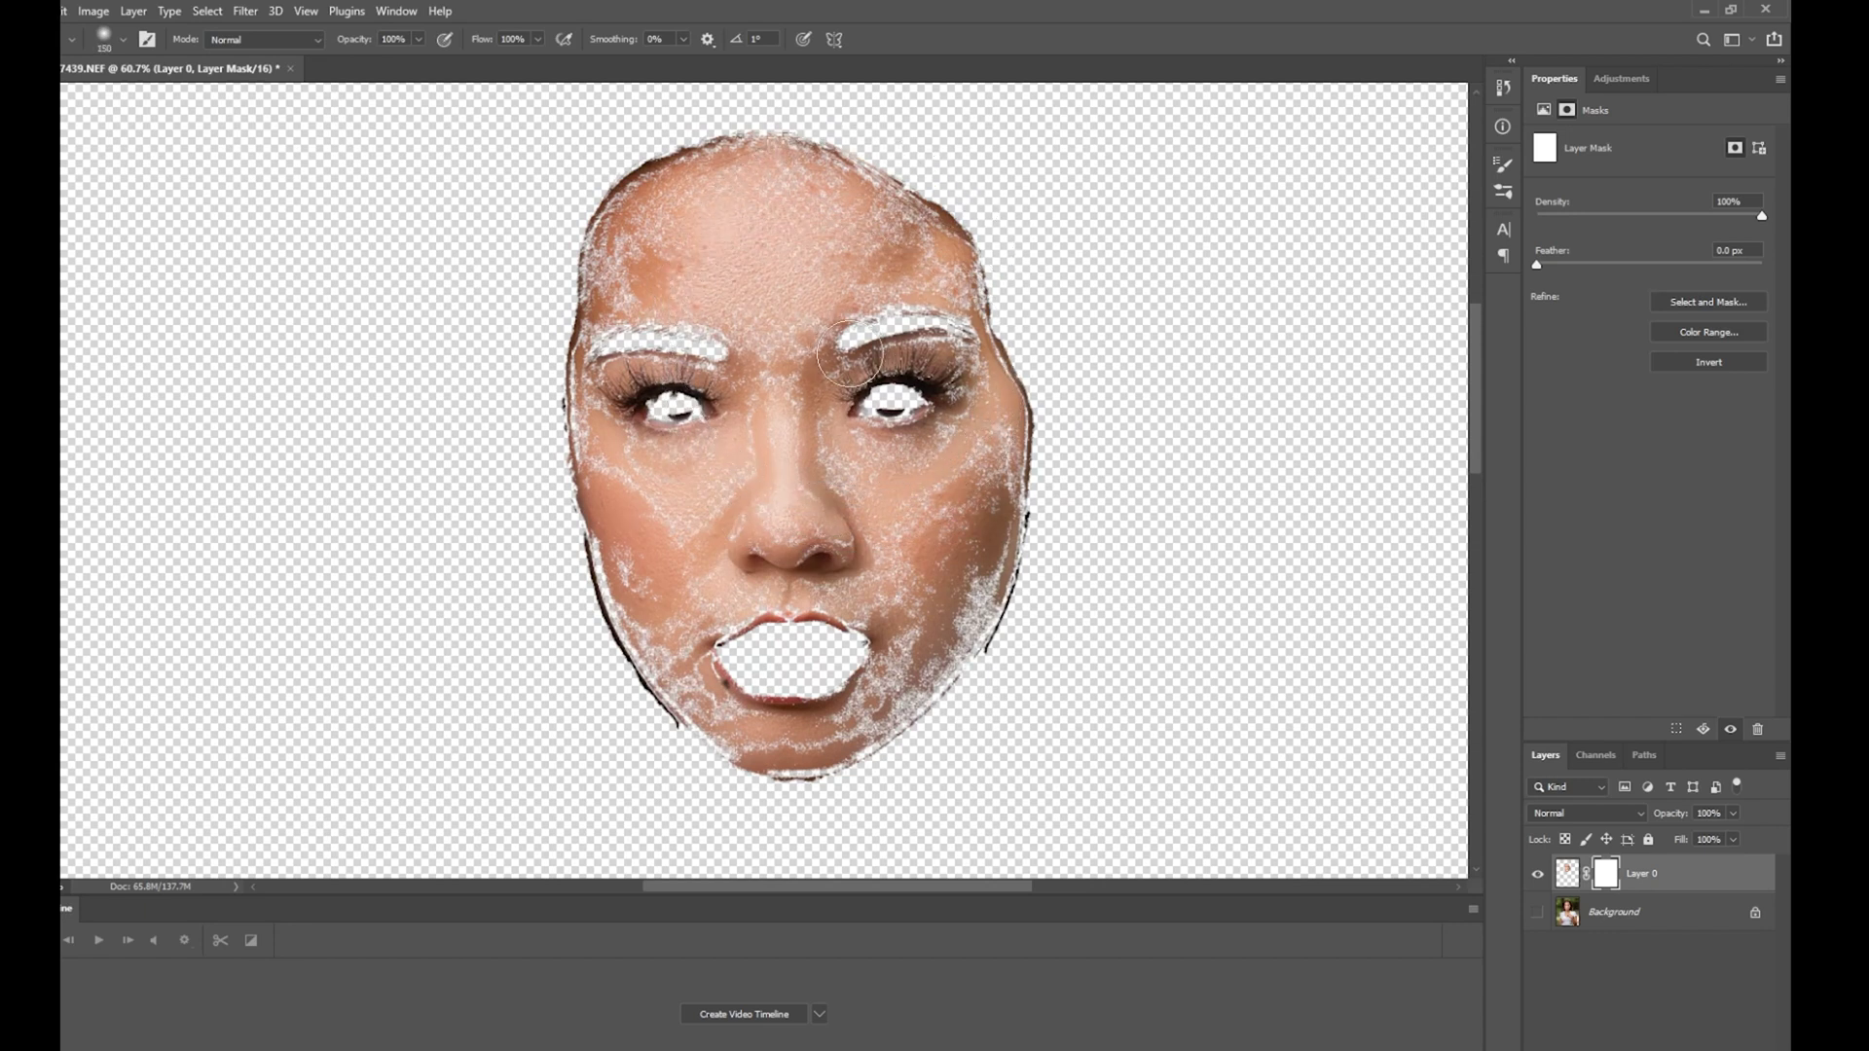
{"action": "key", "text": "bracketleft"}
{"action": "key", "text": "bracketleft"}
{"action": "key", "text": "bracketleft"}
{"action": "key", "text": "bracketleft"}
{"action": "key", "text": "bracketleft"}
{"action": "key", "text": "bracketleft"}
{"action": "key", "text": "bracketleft"}
{"action": "key", "text": "bracketright"}
{"action": "left_click_drag", "start_coordinate": [881, 399], "coordinate": [909, 400]}
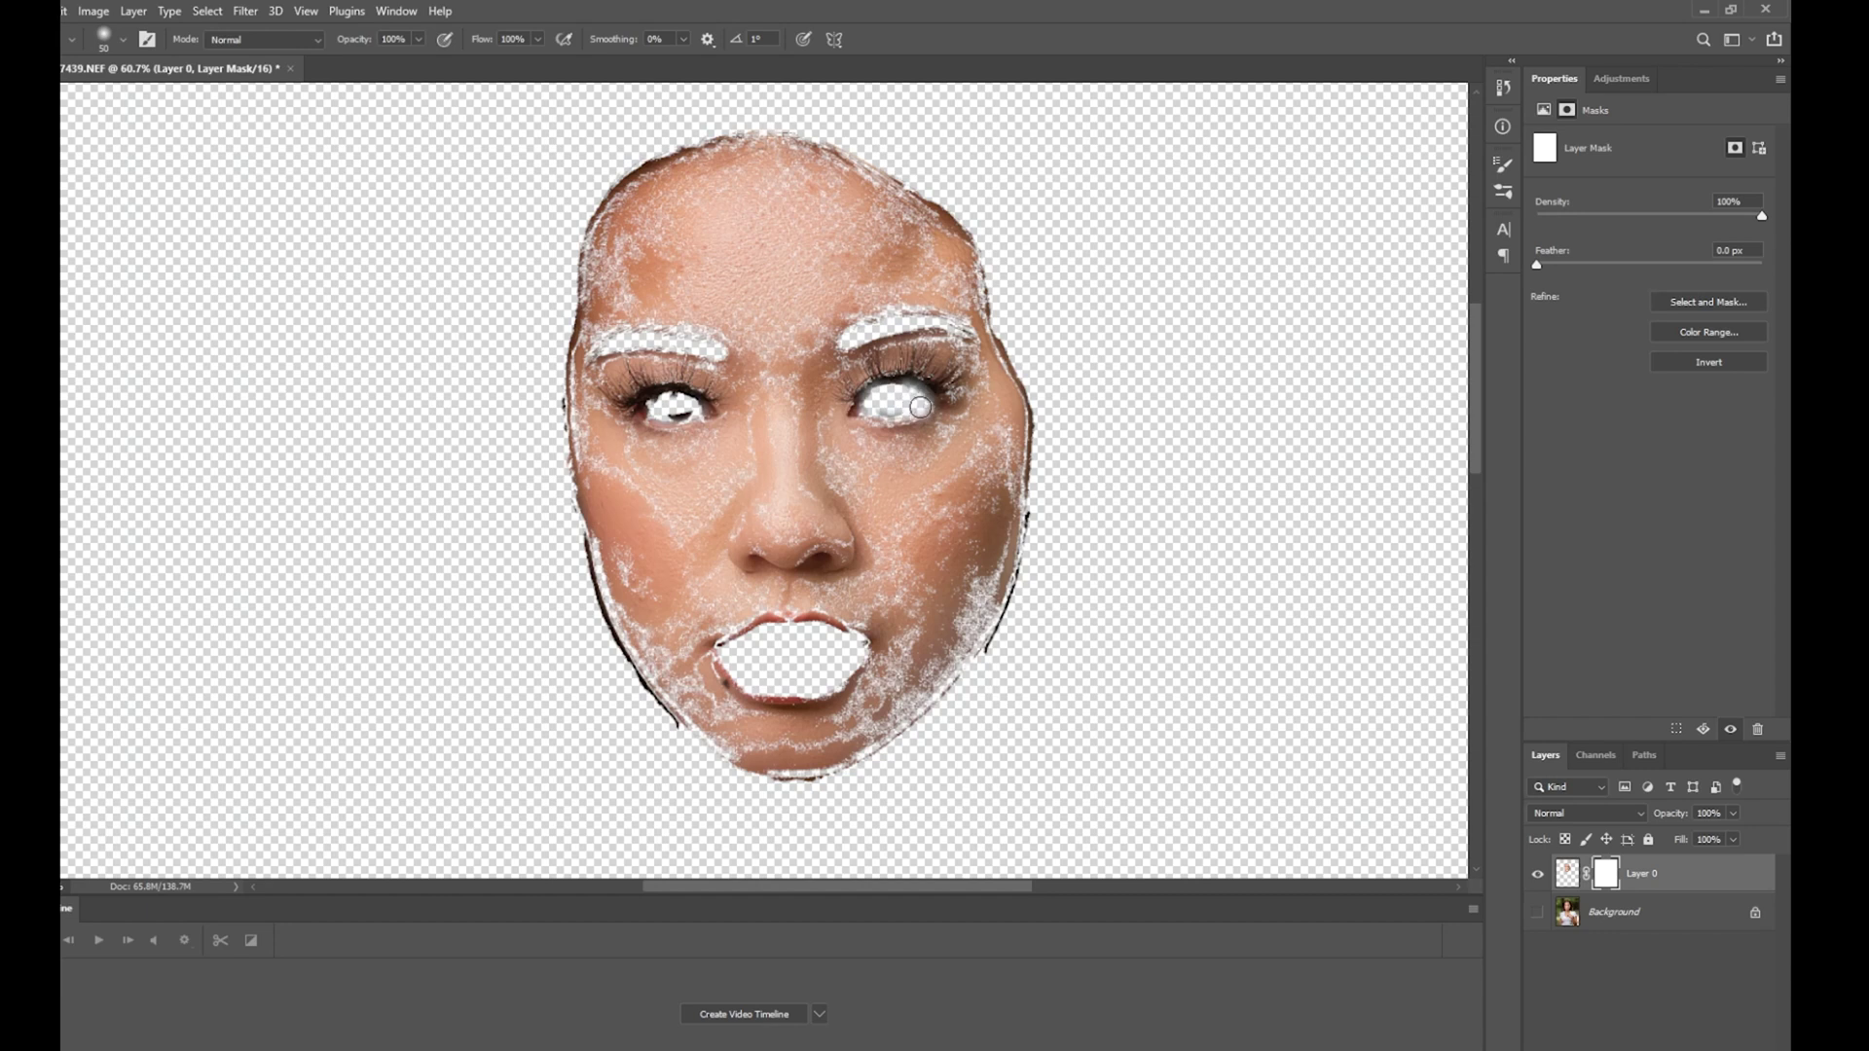
{"action": "mouse_move", "coordinate": [912, 410]}
{"action": "left_mouse_down"}
{"action": "mouse_move", "coordinate": [855, 405]}
{"action": "mouse_move", "coordinate": [915, 370]}
{"action": "mouse_move", "coordinate": [926, 402]}
{"action": "left_mouse_up"}
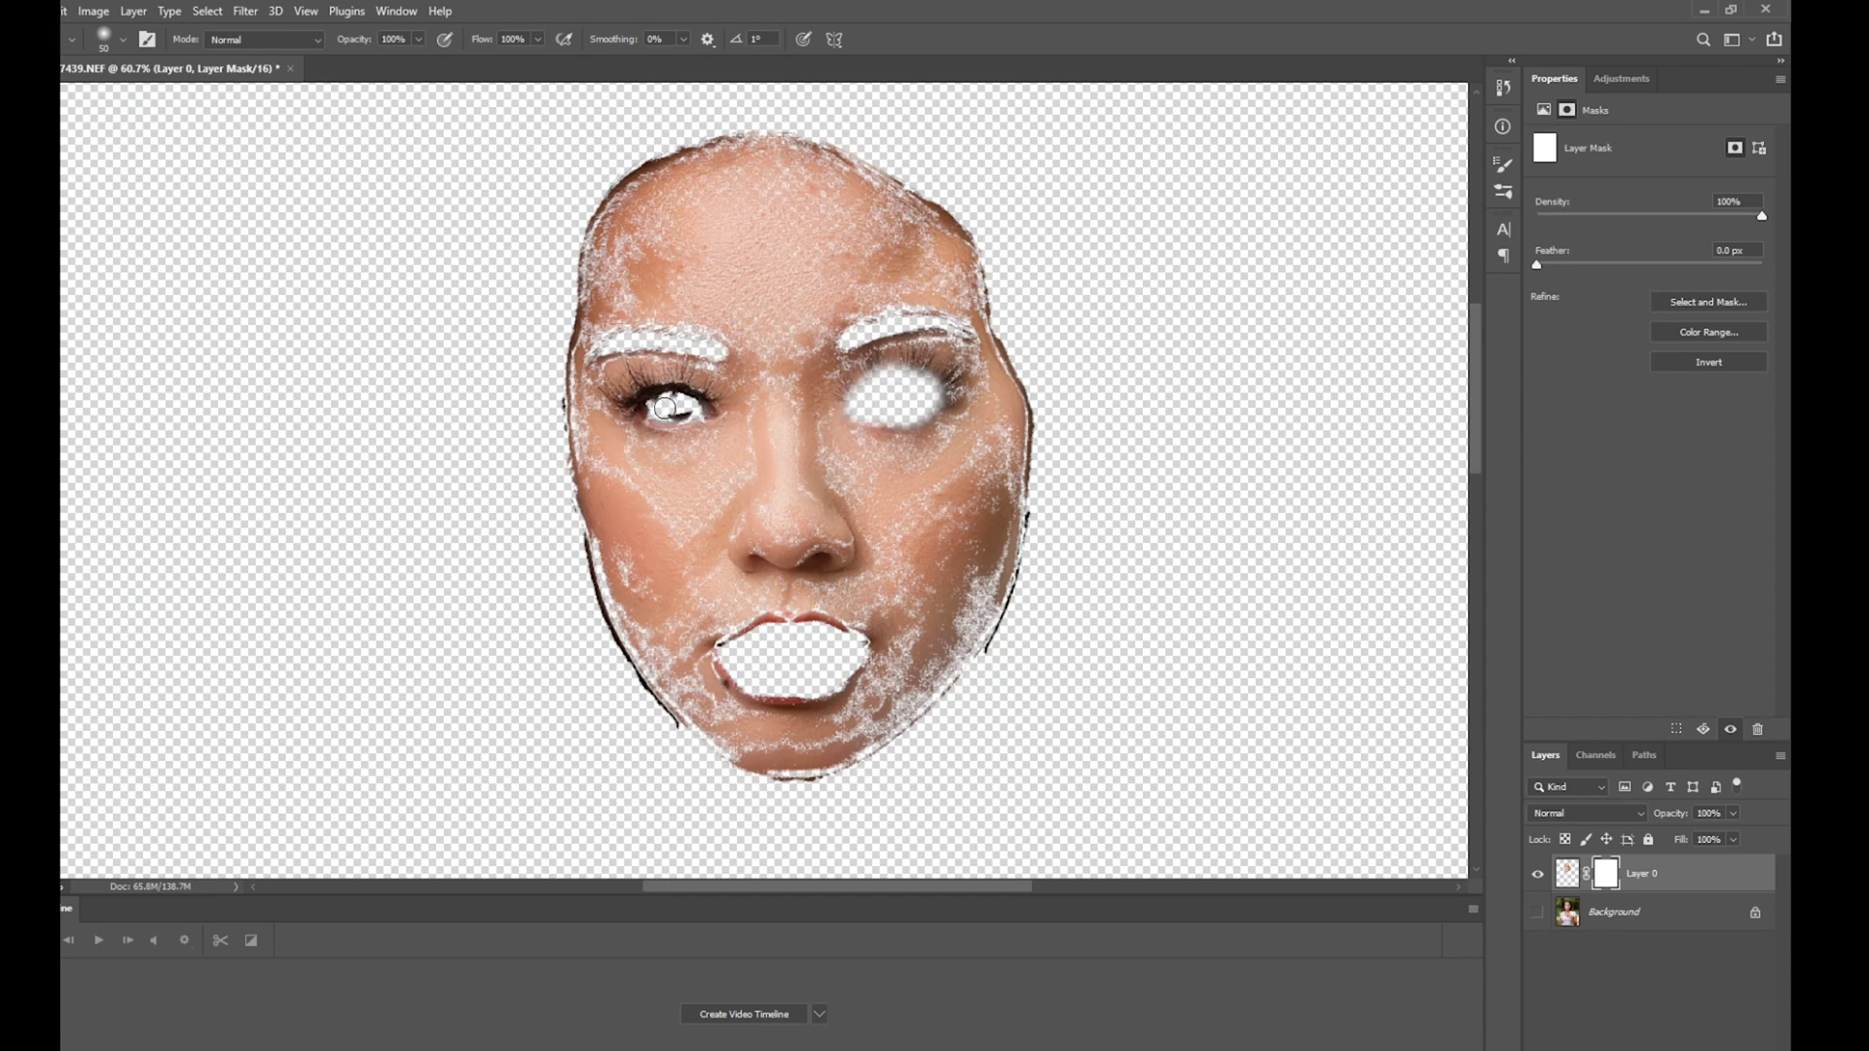
{"action": "mouse_move", "coordinate": [670, 413]}
{"action": "left_mouse_down"}
{"action": "mouse_move", "coordinate": [709, 399]}
{"action": "mouse_move", "coordinate": [628, 409]}
{"action": "mouse_move", "coordinate": [712, 409]}
{"action": "mouse_move", "coordinate": [686, 423]}
{"action": "mouse_move", "coordinate": [633, 395]}
{"action": "mouse_move", "coordinate": [700, 400]}
{"action": "left_mouse_up"}
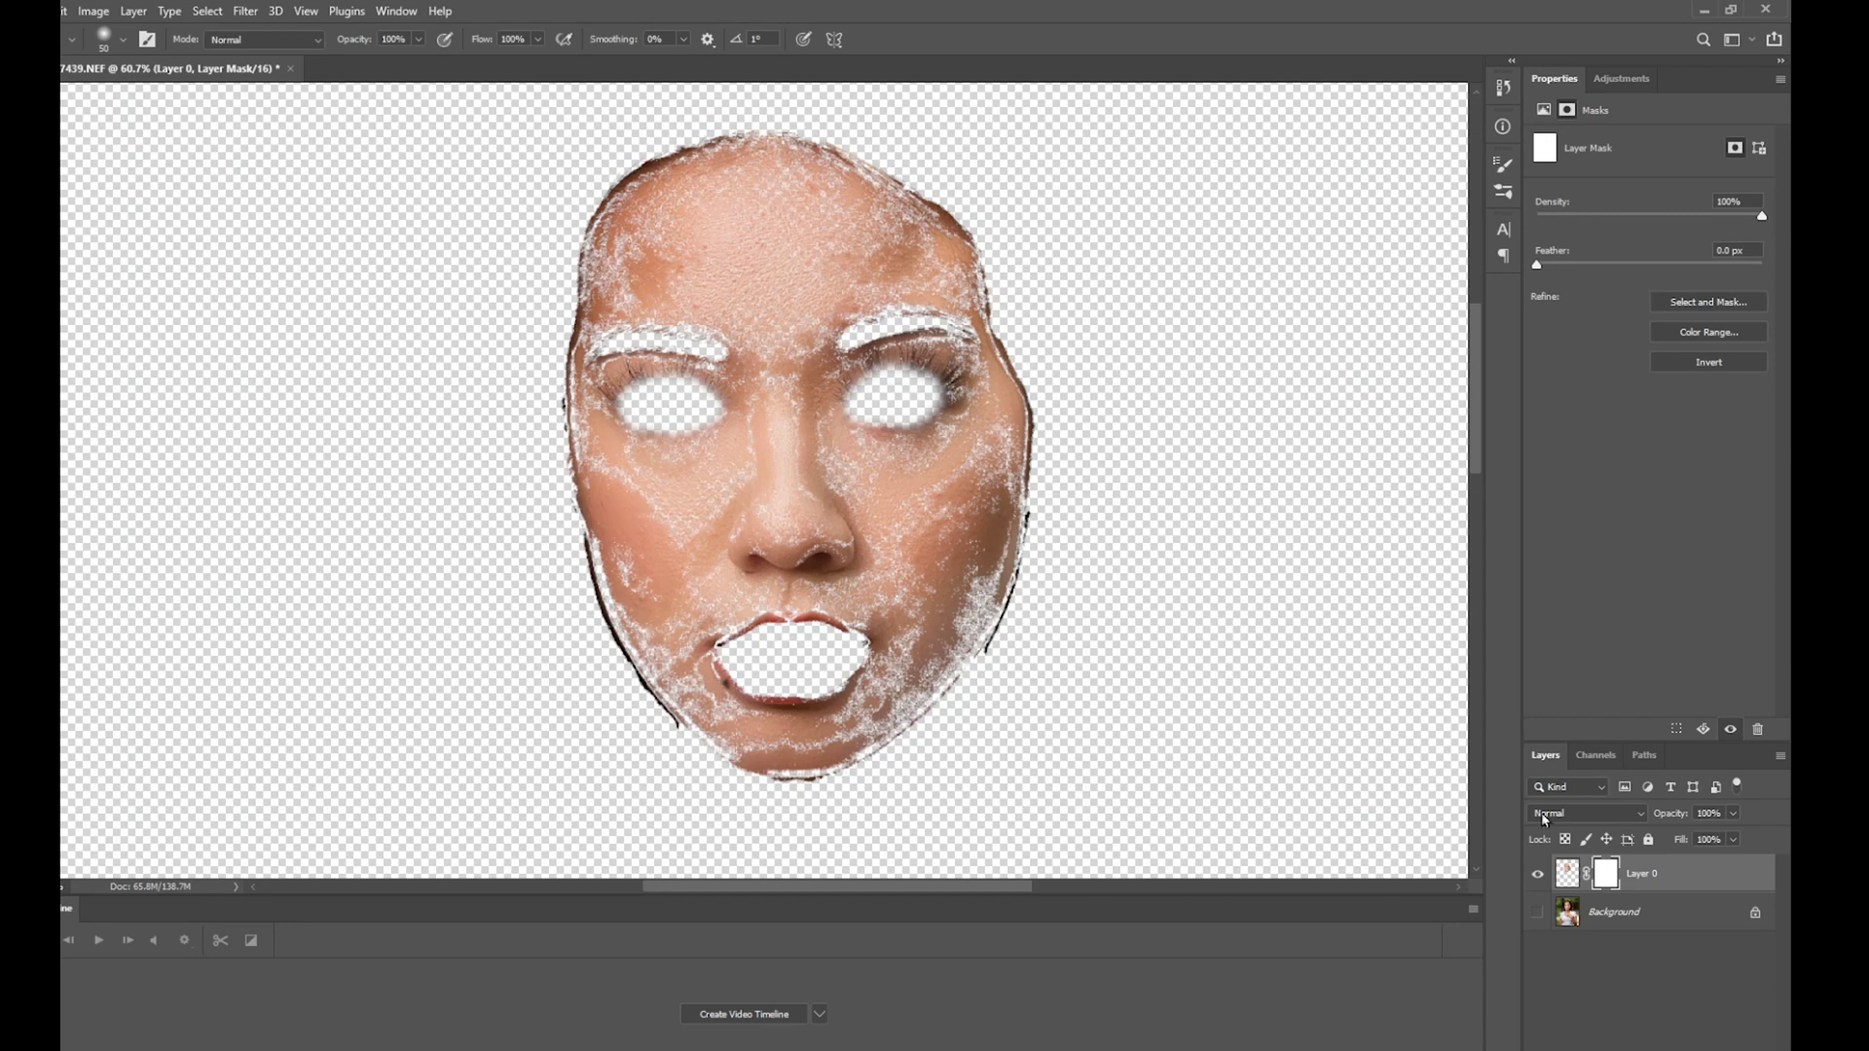
Mask both nostrils out of Layer 0 with a smaller brush, and touch up the masked eye on the image's left side
{"action": "left_click", "coordinate": [1538, 915]}
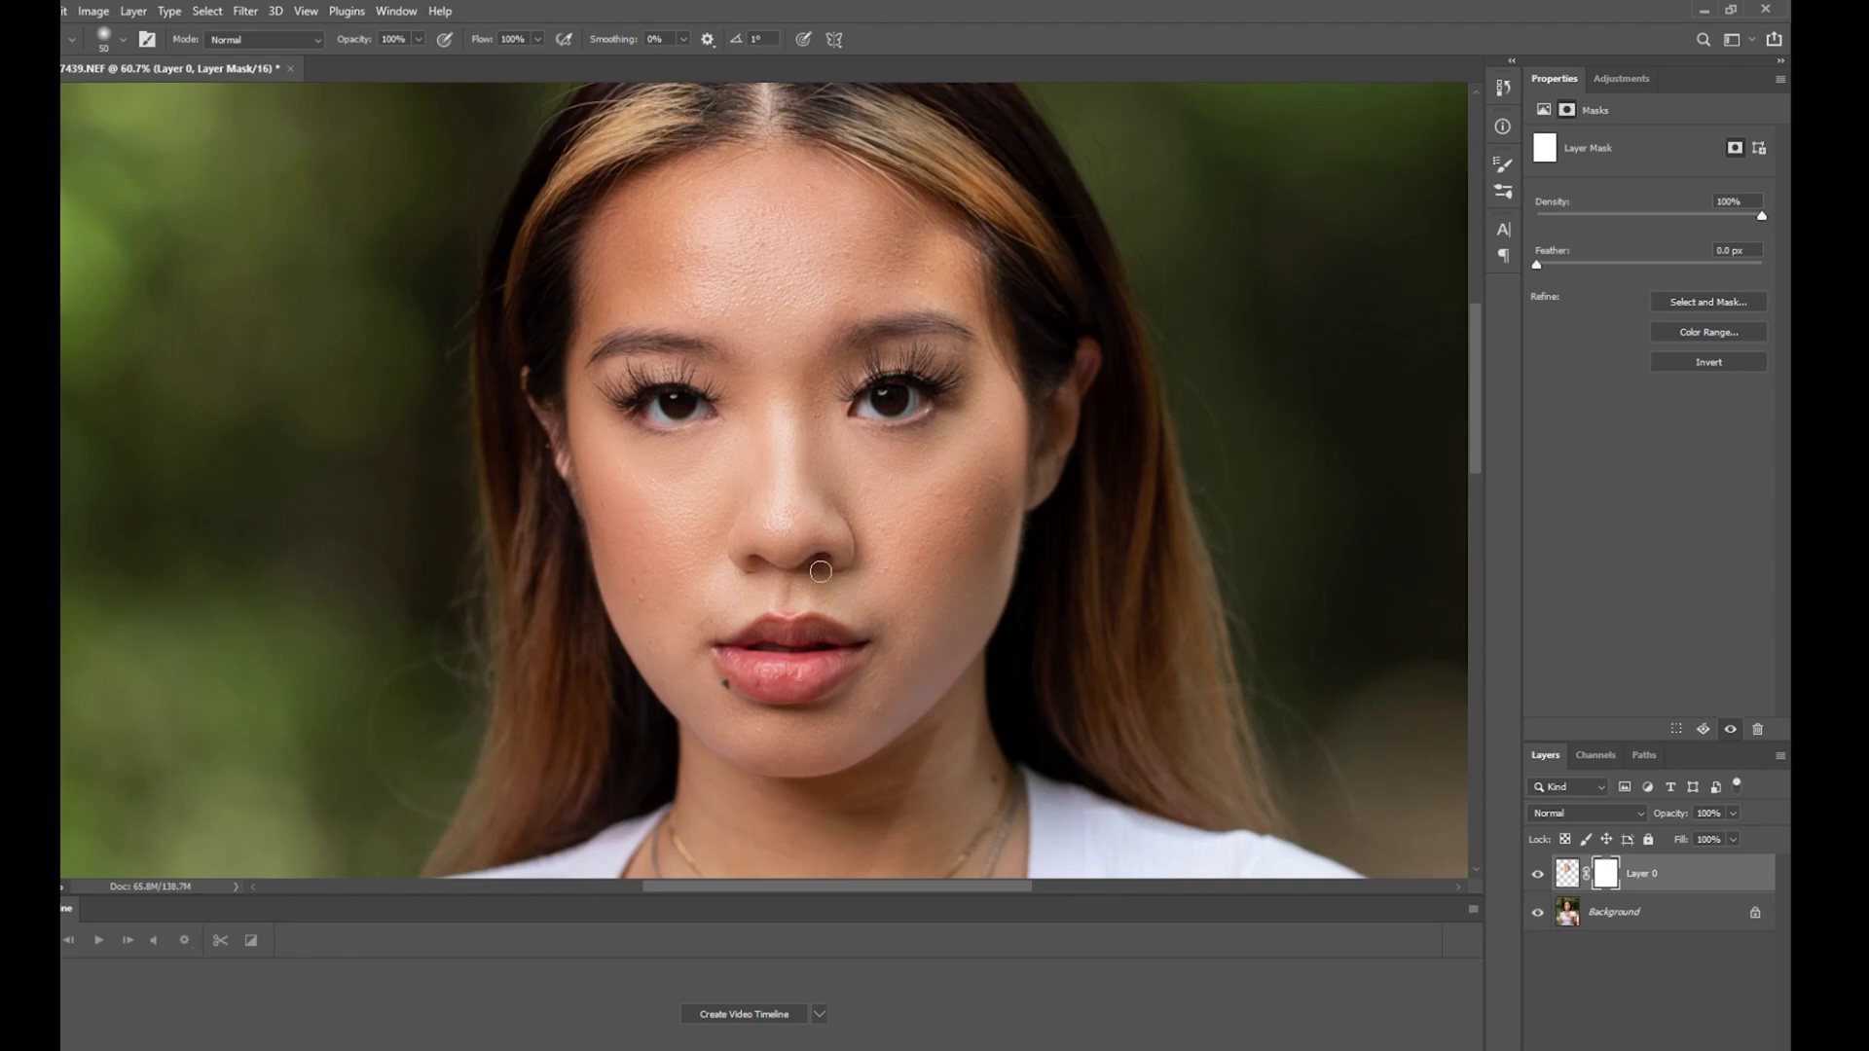
{"action": "key", "text": "bracketleft"}
{"action": "key", "text": "bracketleft"}
{"action": "left_click", "coordinate": [1538, 916]}
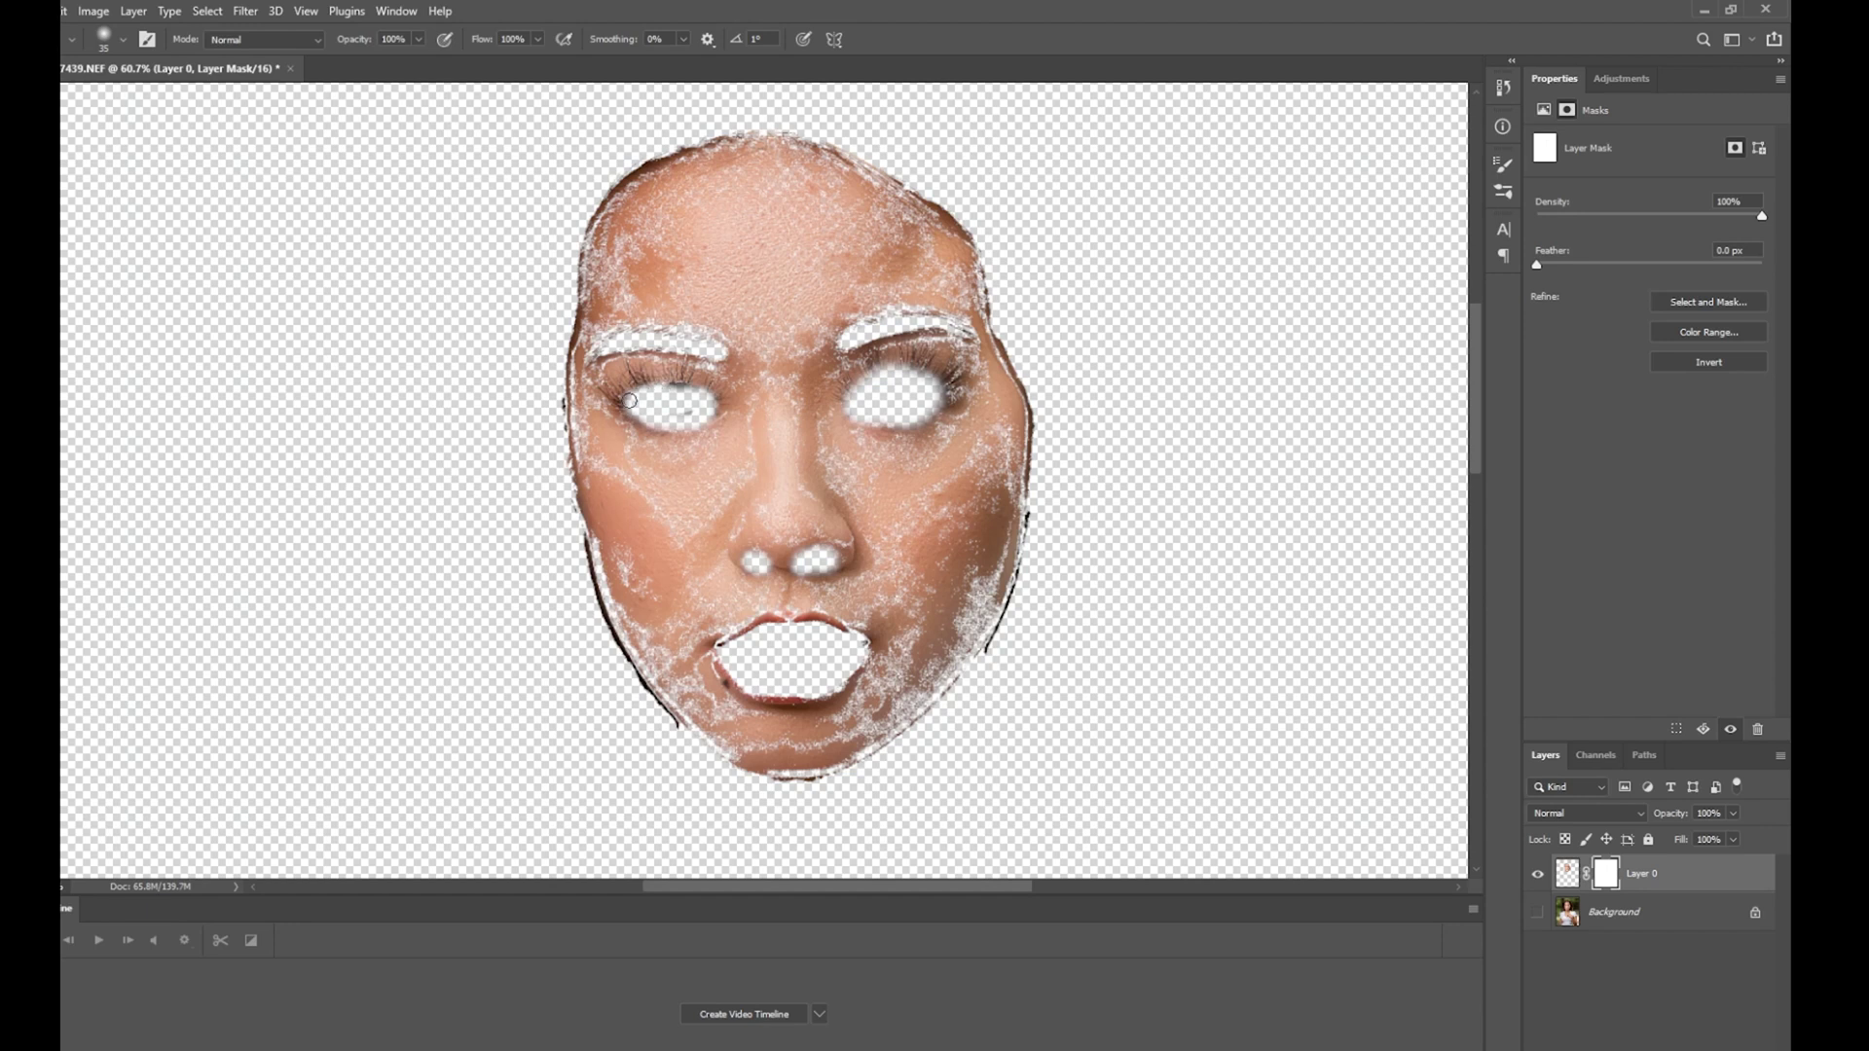
{"action": "mouse_move", "coordinate": [653, 419]}
{"action": "left_mouse_down"}
{"action": "mouse_move", "coordinate": [697, 397]}
{"action": "mouse_move", "coordinate": [670, 391]}
{"action": "mouse_move", "coordinate": [701, 394]}
{"action": "mouse_move", "coordinate": [652, 388]}
{"action": "left_mouse_up"}
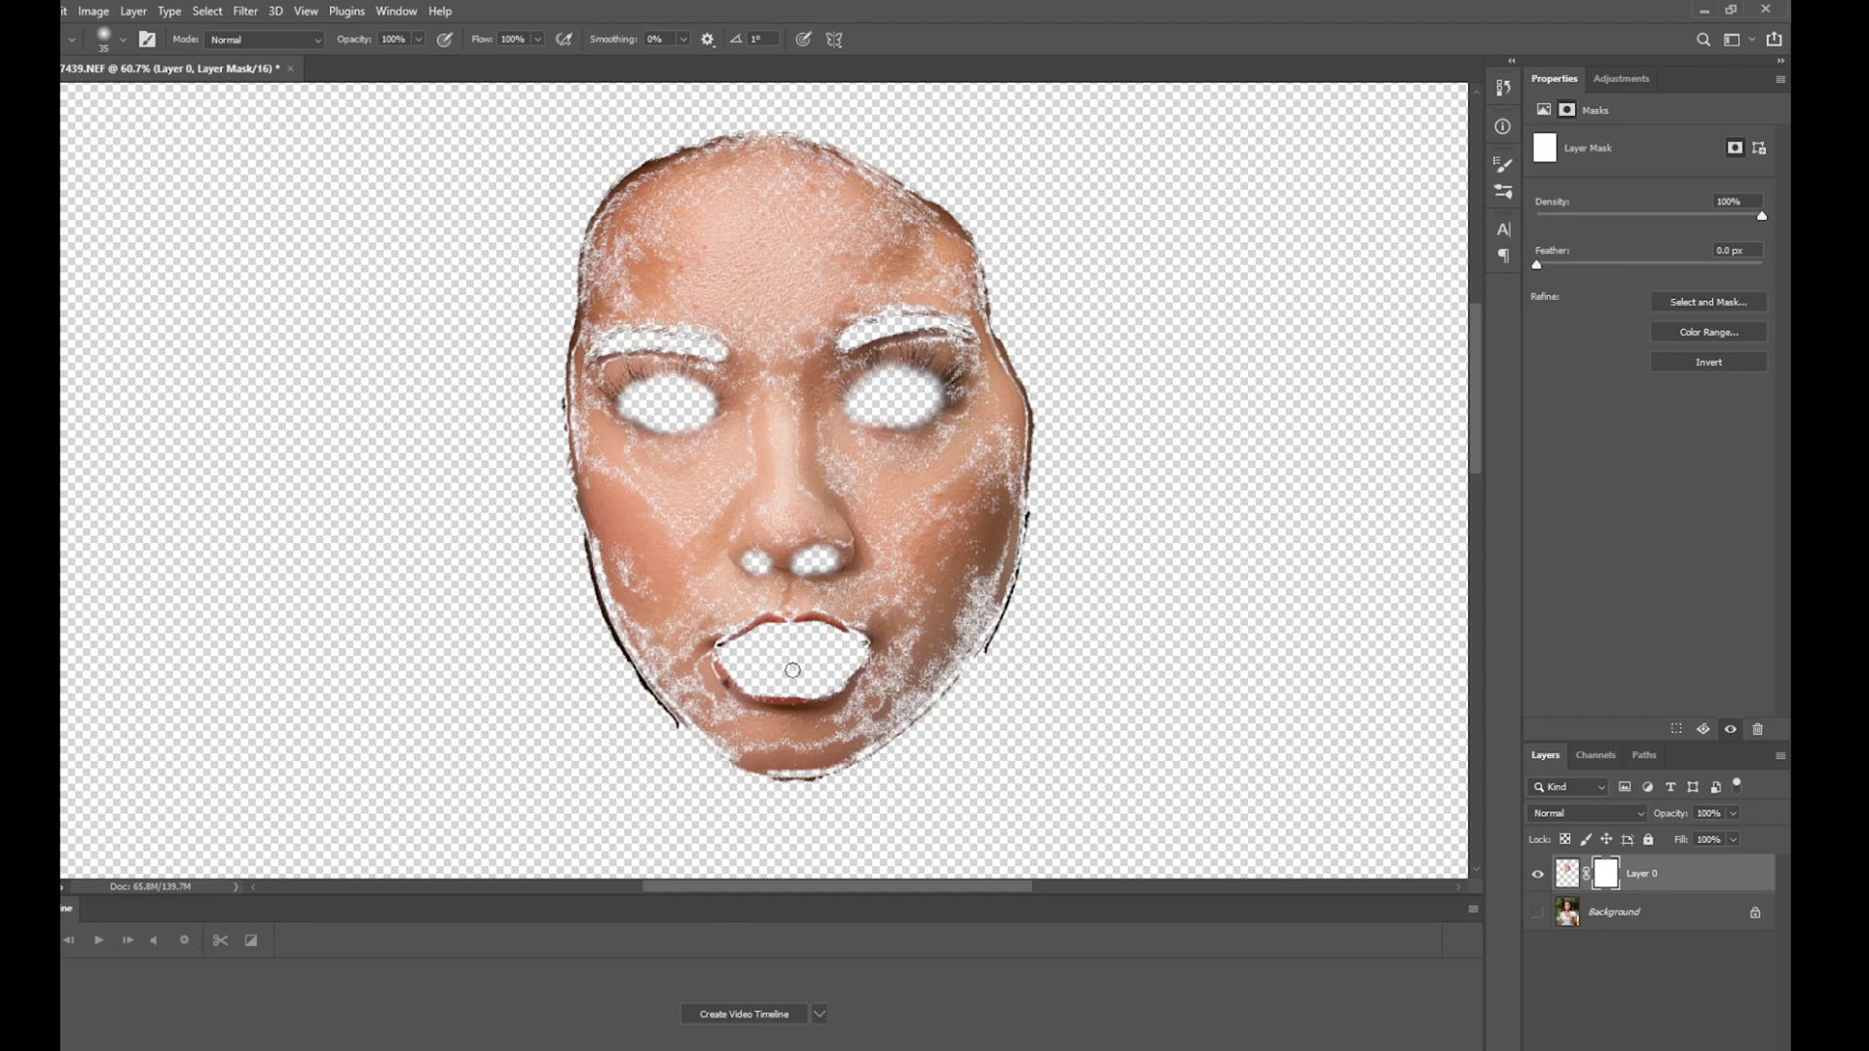
Mask out the lip edges and the dark outline along the left cheek and jaw on Layer 0, and show the Background layer again
{"action": "mouse_move", "coordinate": [717, 656]}
{"action": "left_mouse_down"}
{"action": "mouse_move", "coordinate": [749, 691]}
{"action": "mouse_move", "coordinate": [804, 696]}
{"action": "mouse_move", "coordinate": [857, 639]}
{"action": "mouse_move", "coordinate": [755, 625]}
{"action": "mouse_move", "coordinate": [717, 650]}
{"action": "mouse_move", "coordinate": [750, 683]}
{"action": "mouse_move", "coordinate": [783, 694]}
{"action": "mouse_move", "coordinate": [846, 669]}
{"action": "mouse_move", "coordinate": [798, 699]}
{"action": "mouse_move", "coordinate": [729, 672]}
{"action": "mouse_move", "coordinate": [746, 695]}
{"action": "left_mouse_up"}
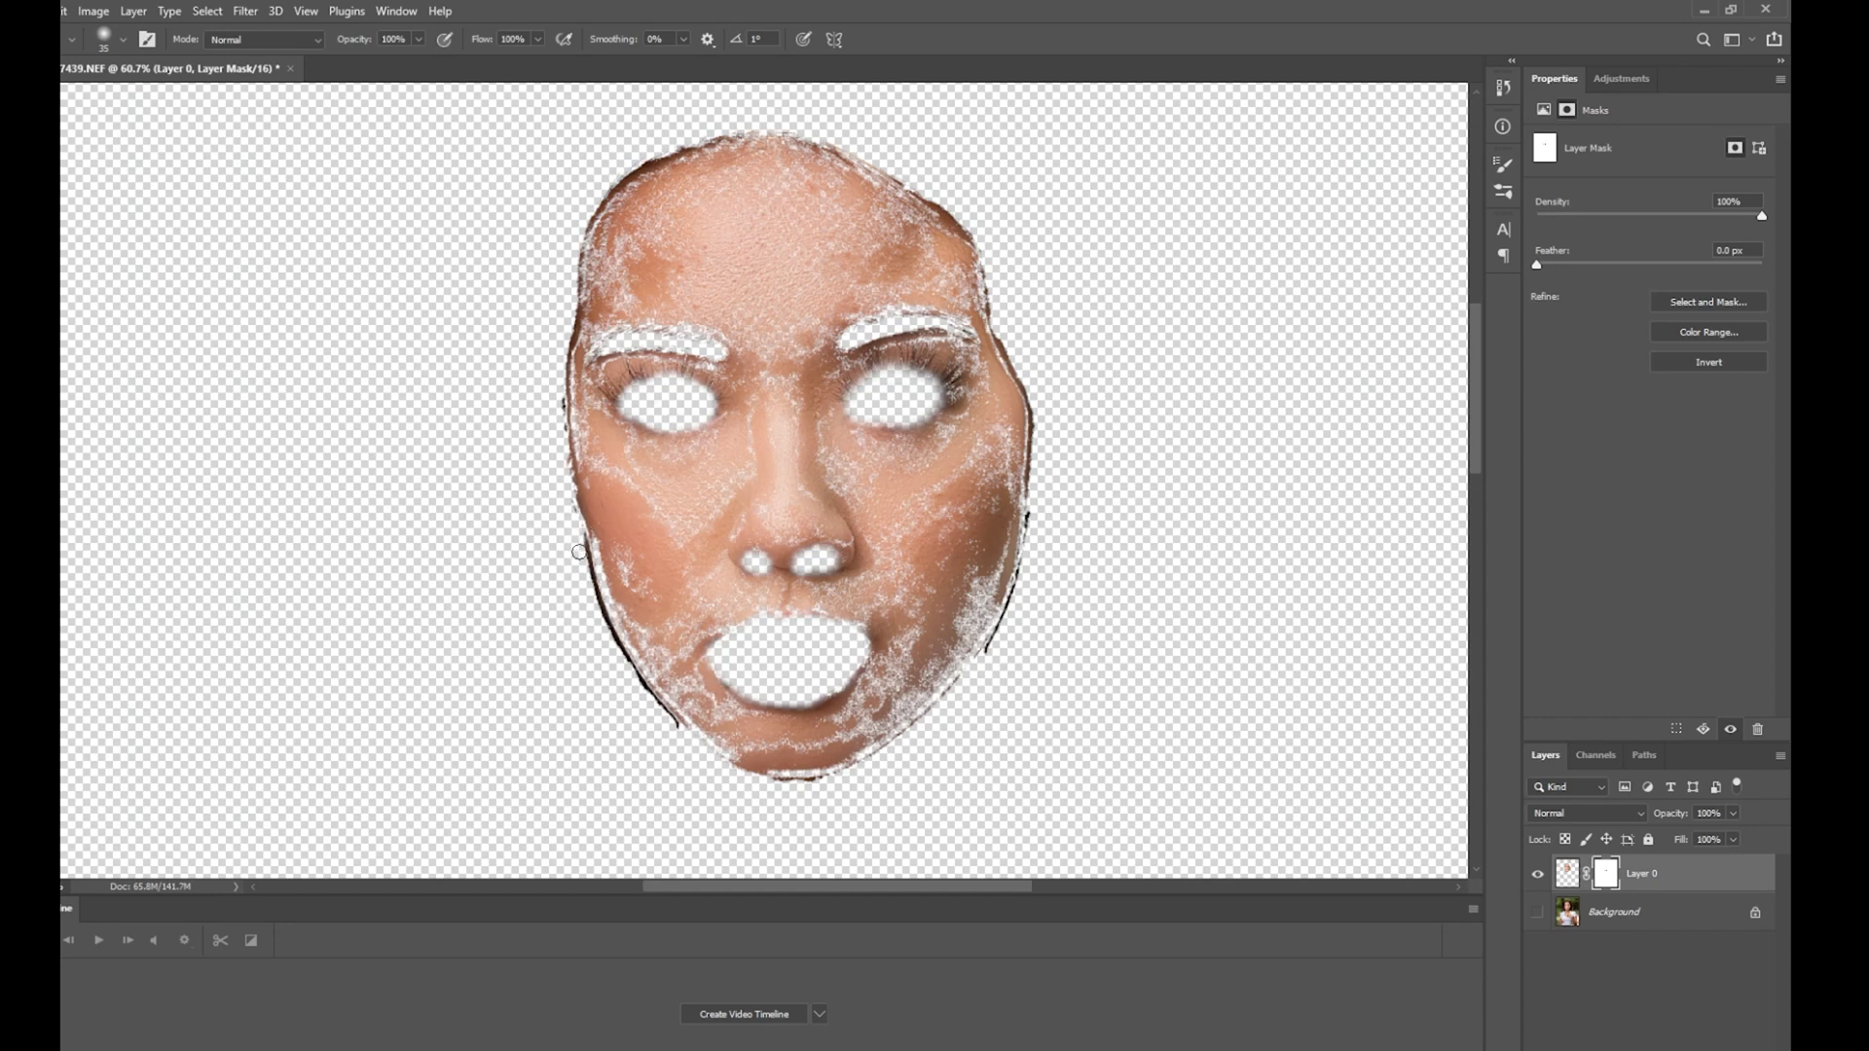
{"action": "mouse_move", "coordinate": [582, 568]}
{"action": "left_mouse_down"}
{"action": "mouse_move", "coordinate": [606, 640]}
{"action": "mouse_move", "coordinate": [668, 721]}
{"action": "left_mouse_up"}
{"action": "left_click", "coordinate": [1538, 914]}
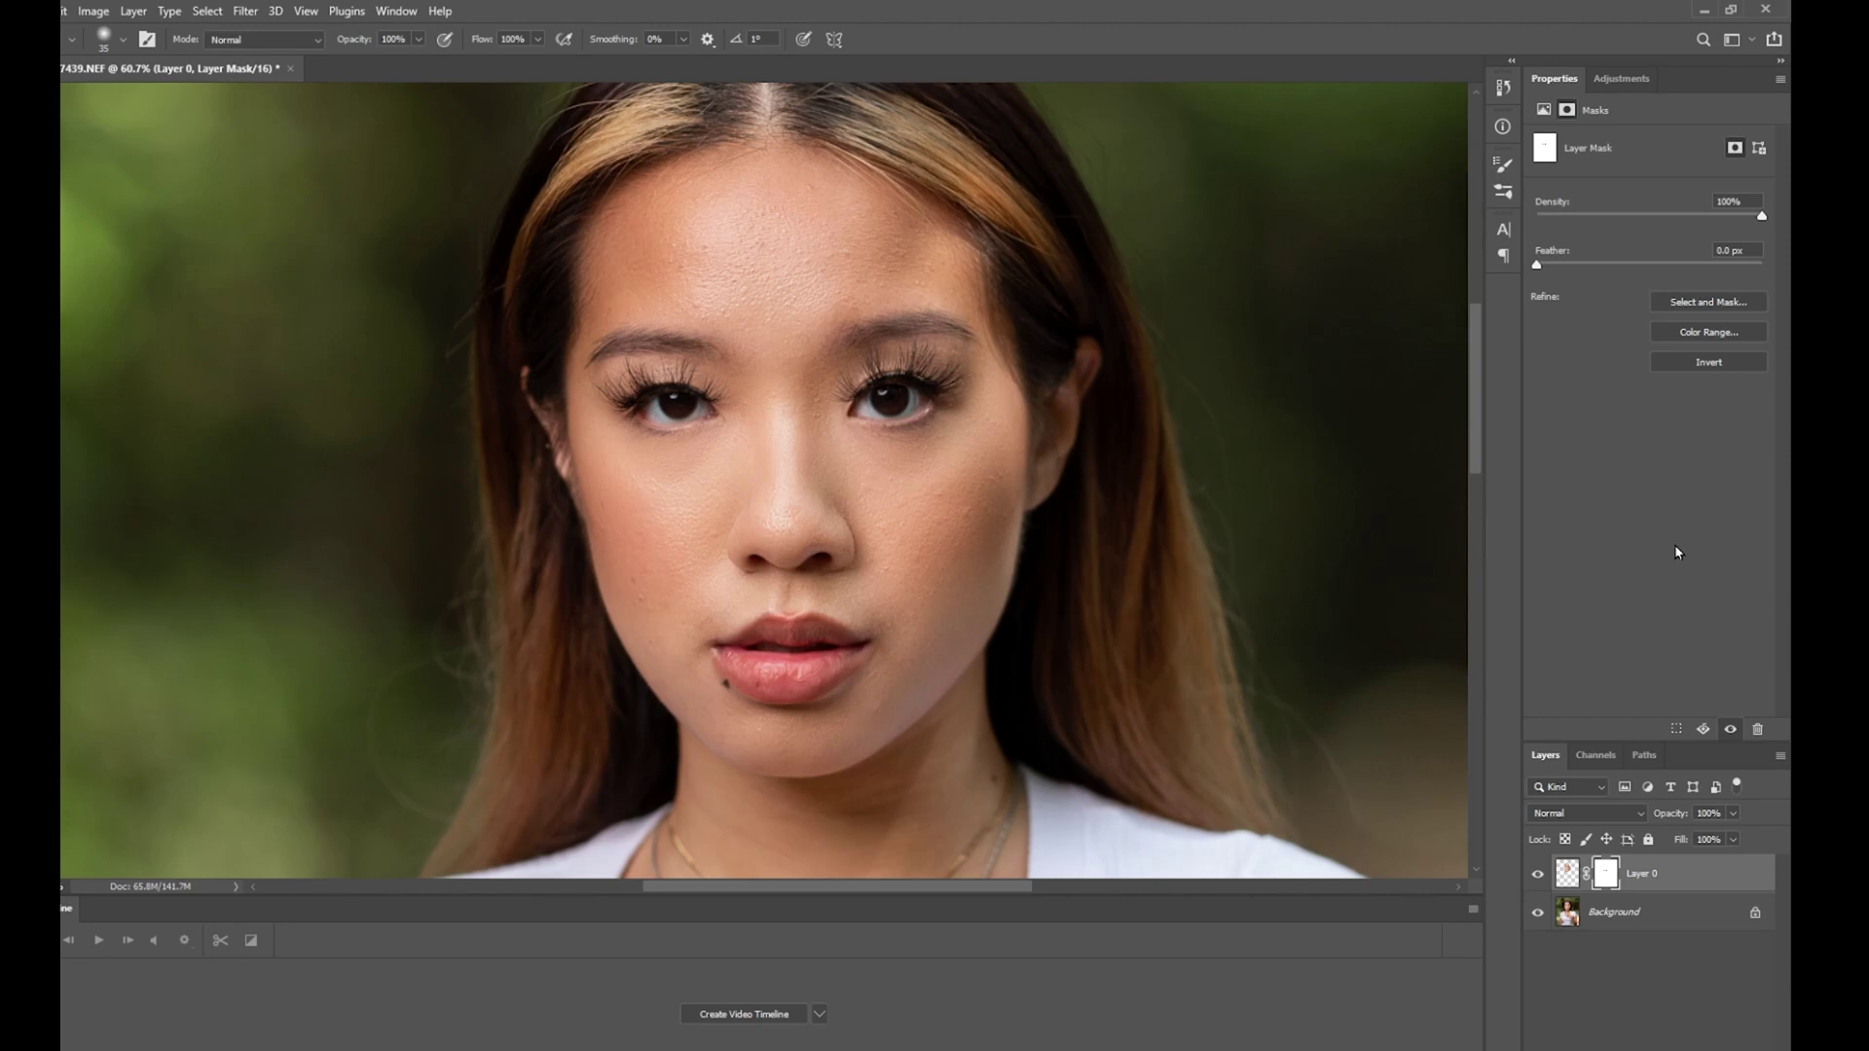
{"action": "key", "text": "z"}
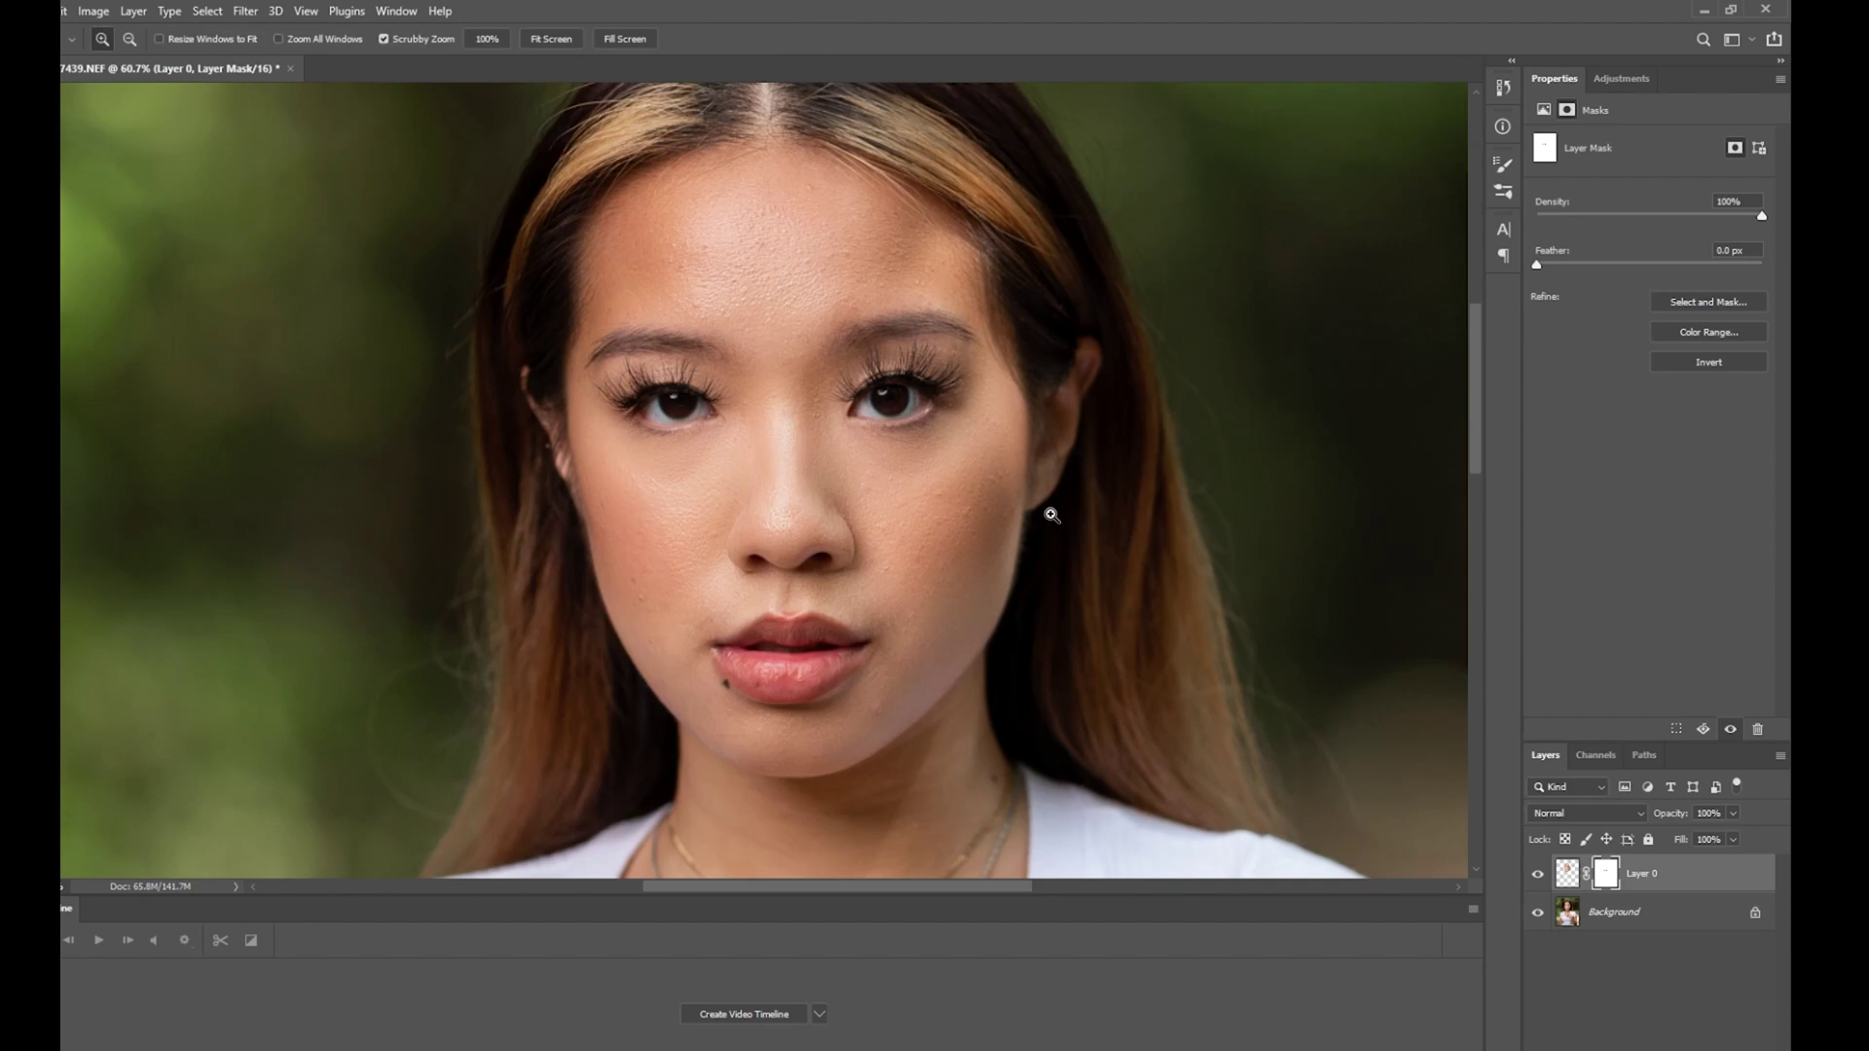
{"action": "left_click_drag", "start_coordinate": [1043, 513], "coordinate": [969, 538]}
{"action": "key", "text": "ctrl+0"}
{"action": "key", "text": "b"}
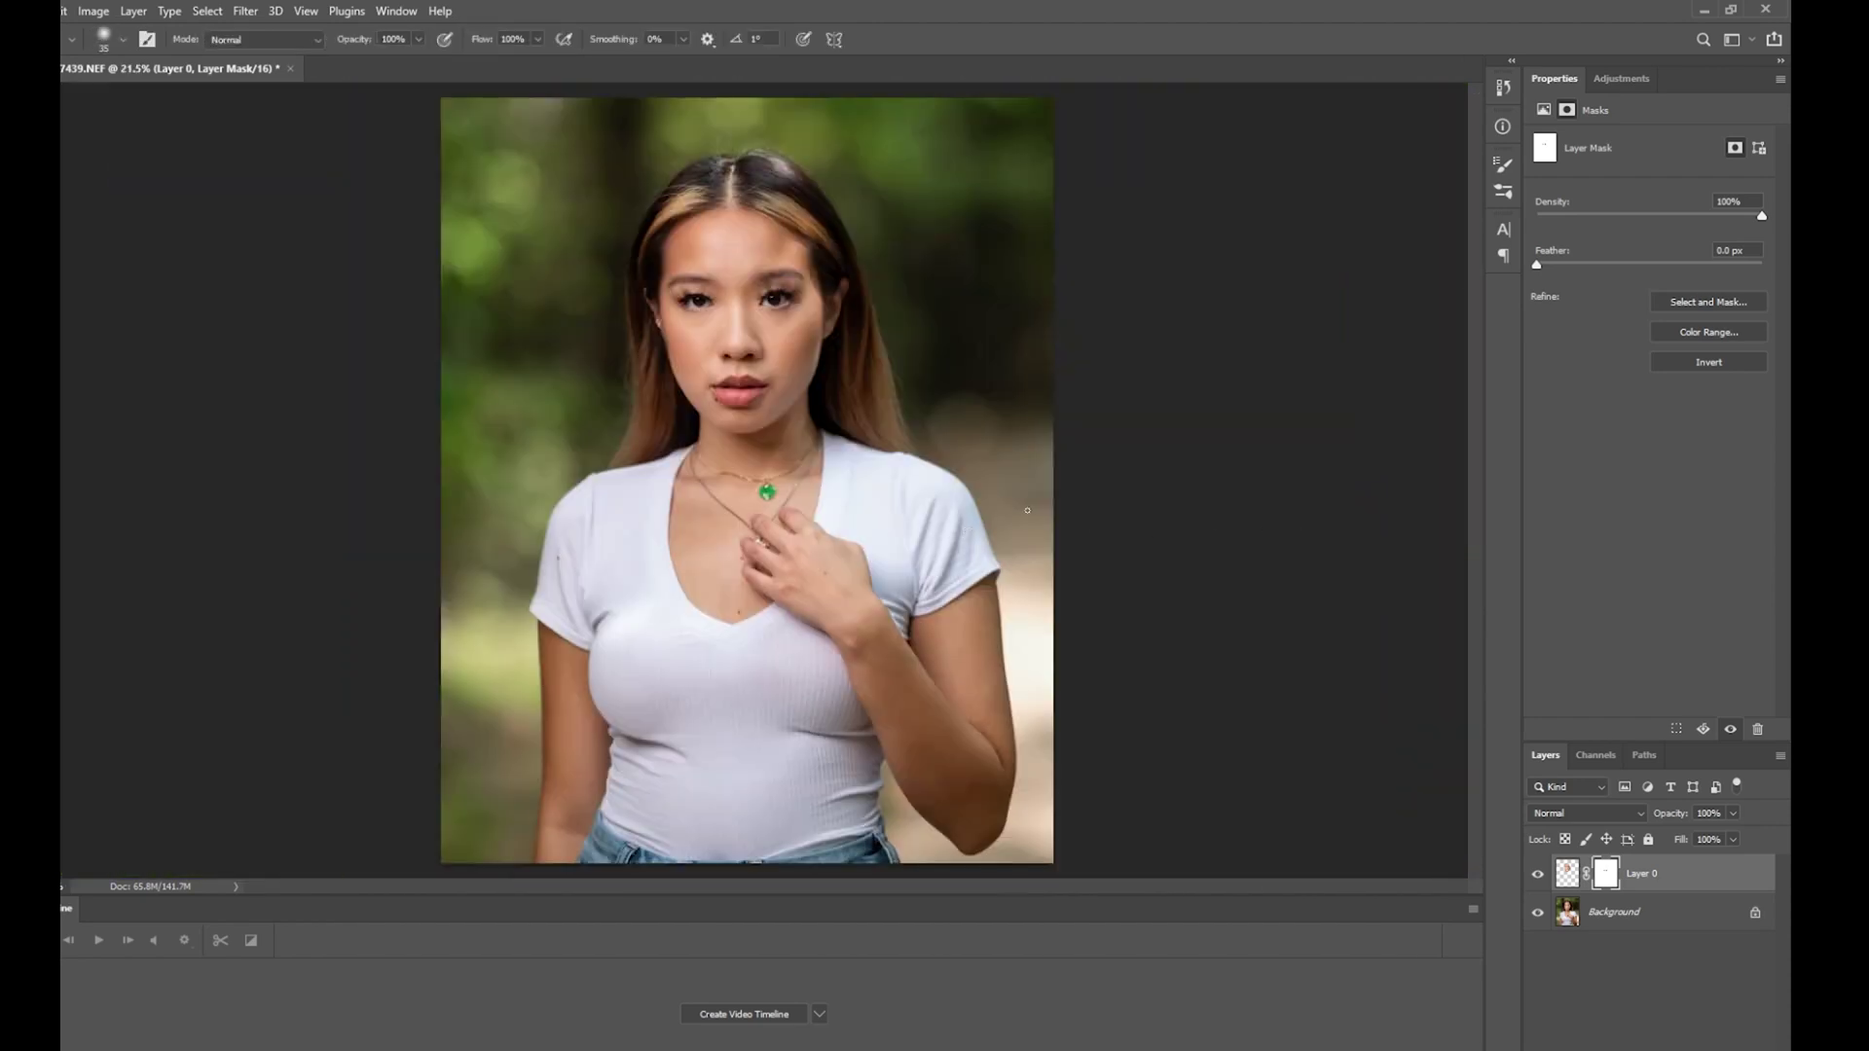